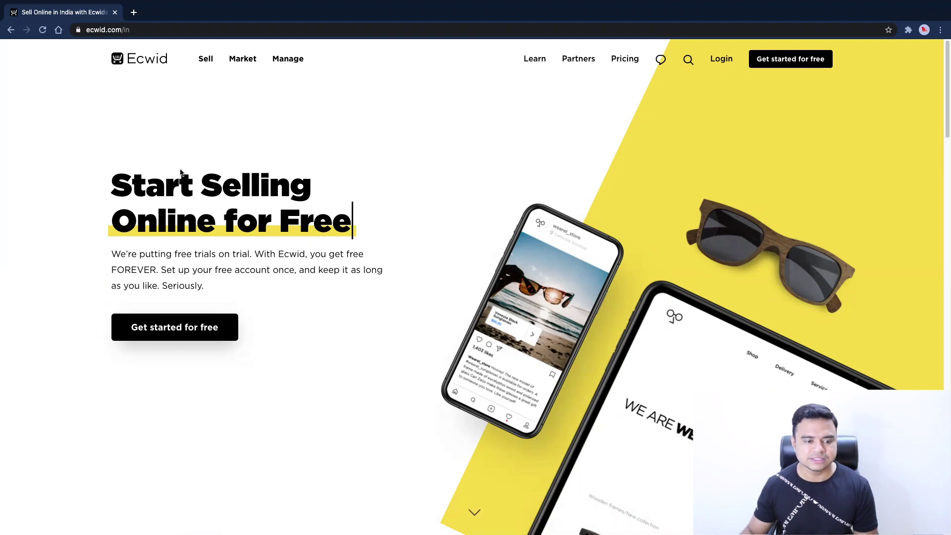
Review the Ecwid homepage's sections on selling anywhere, growing faster and managing simply, down to the footer
{"action": "left_click_drag", "start_coordinate": [110, 184], "coordinate": [357, 240]}
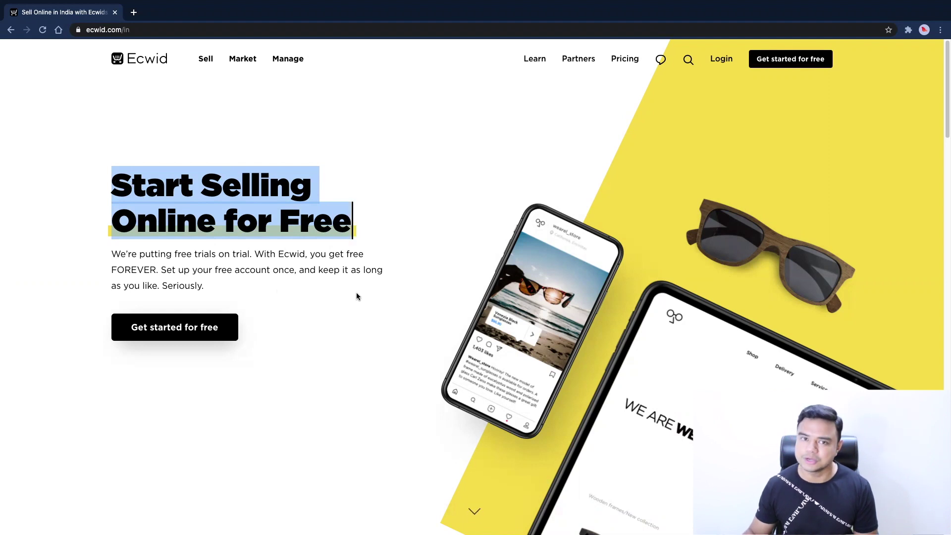
{"action": "left_click", "coordinate": [415, 345]}
{"action": "scroll", "coordinate": [418, 347], "scroll_direction": "down", "scroll_amount": 4}
{"action": "scroll", "coordinate": [418, 350], "scroll_direction": "up", "scroll_amount": 4}
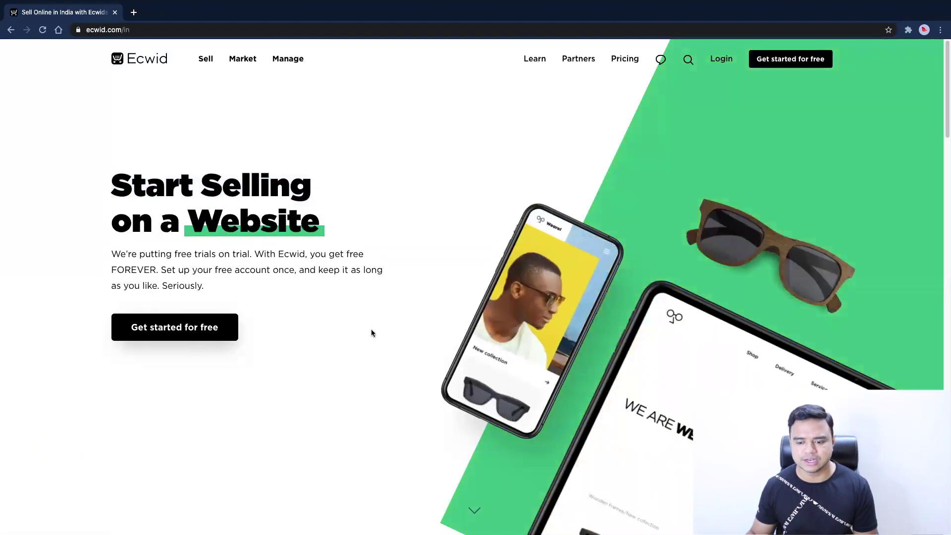
{"action": "scroll", "coordinate": [371, 329], "scroll_direction": "down", "scroll_amount": 8}
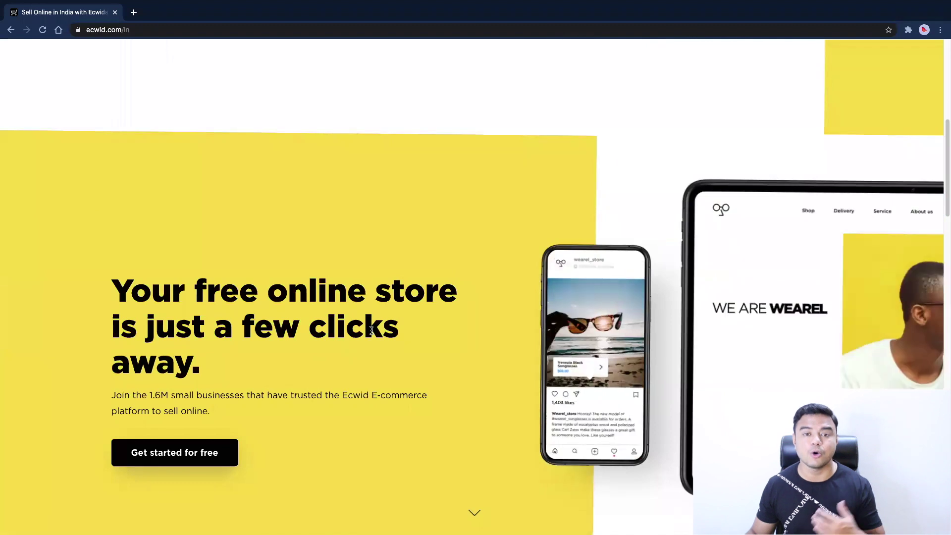
{"action": "scroll", "coordinate": [372, 331], "scroll_direction": "down", "scroll_amount": 2}
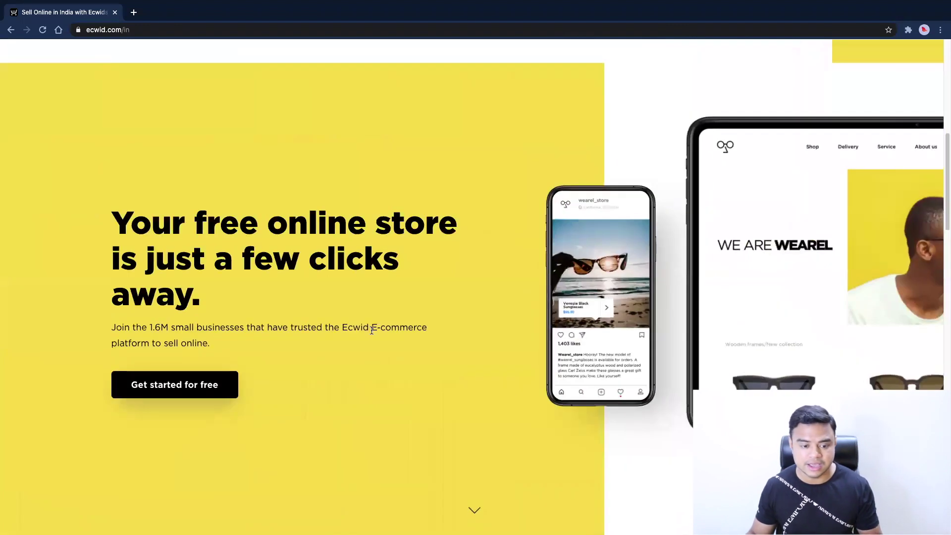
{"action": "scroll", "coordinate": [373, 329], "scroll_direction": "down", "scroll_amount": 2}
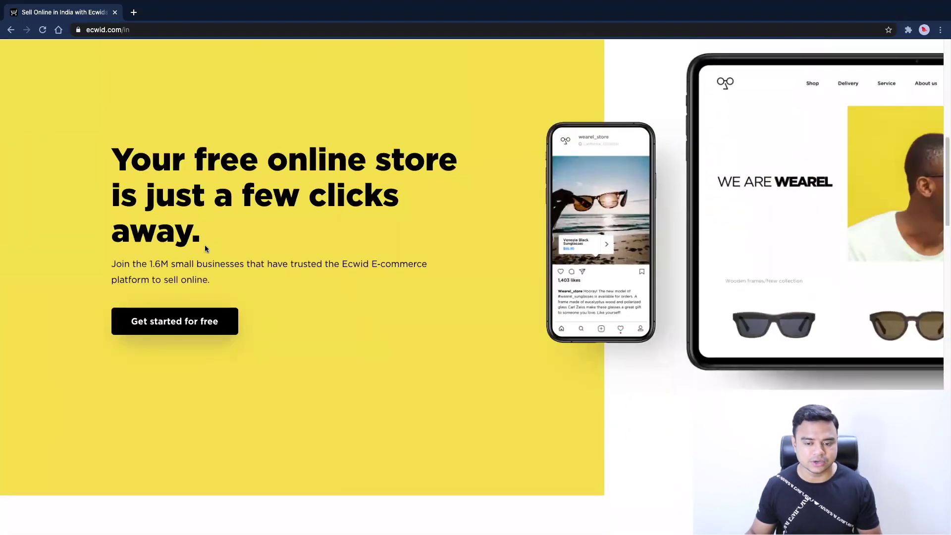
{"action": "scroll", "coordinate": [486, 272], "scroll_direction": "down", "scroll_amount": 5}
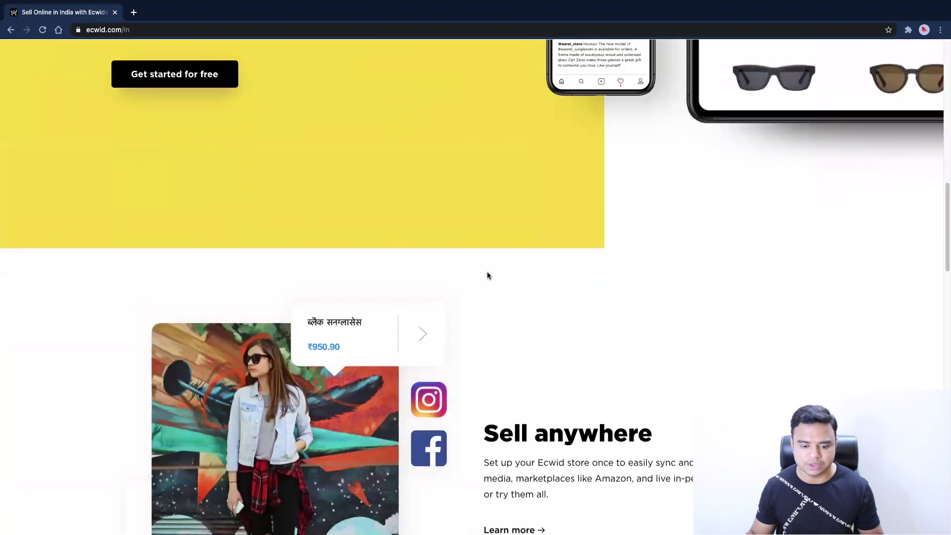
{"action": "scroll", "coordinate": [573, 290], "scroll_direction": "down", "scroll_amount": 3}
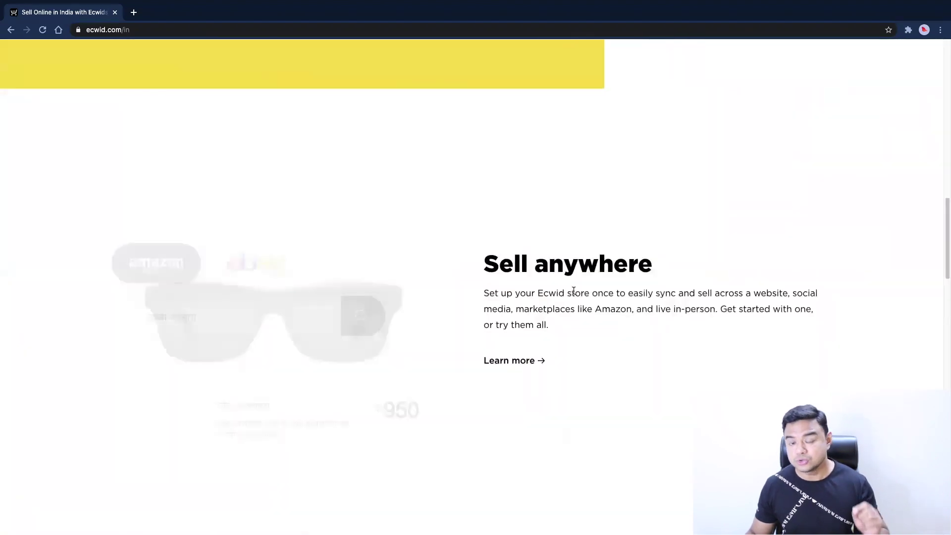
{"action": "scroll", "coordinate": [574, 291], "scroll_direction": "down", "scroll_amount": 1}
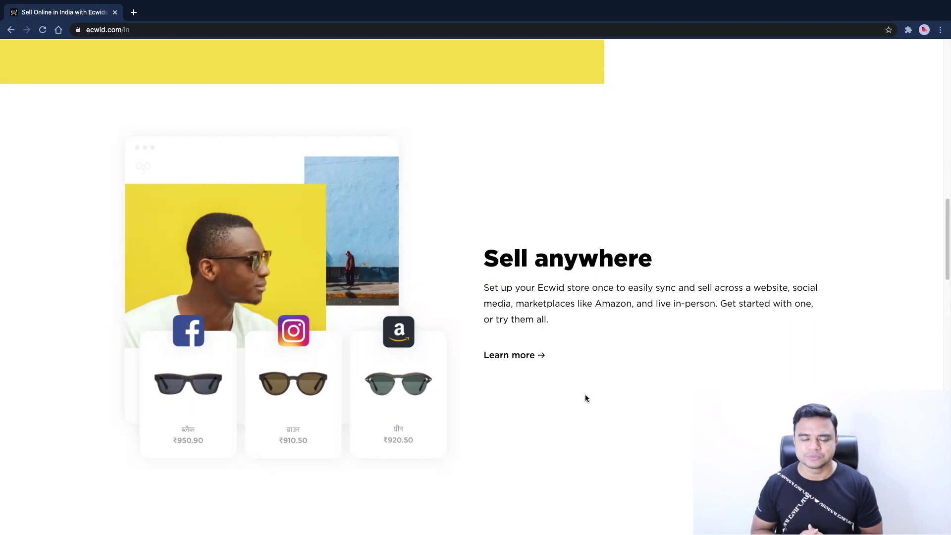
{"action": "scroll", "coordinate": [585, 398], "scroll_direction": "down", "scroll_amount": 8}
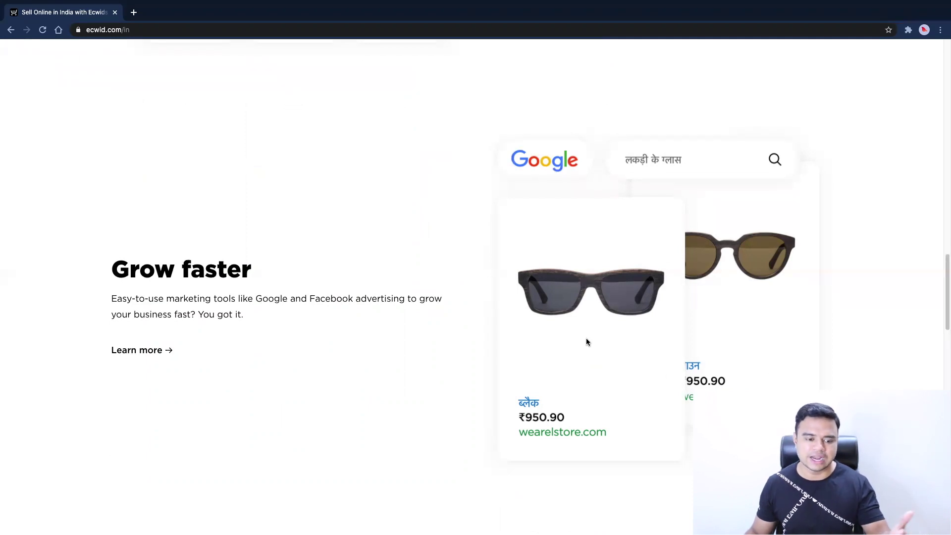
{"action": "scroll", "coordinate": [587, 342], "scroll_direction": "down", "scroll_amount": 7}
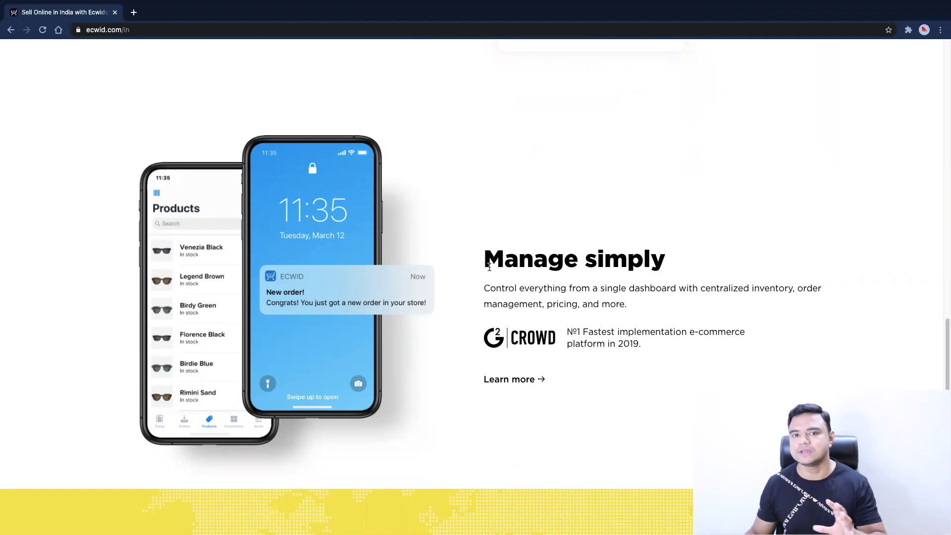
{"action": "scroll", "coordinate": [490, 266], "scroll_direction": "down", "scroll_amount": 5}
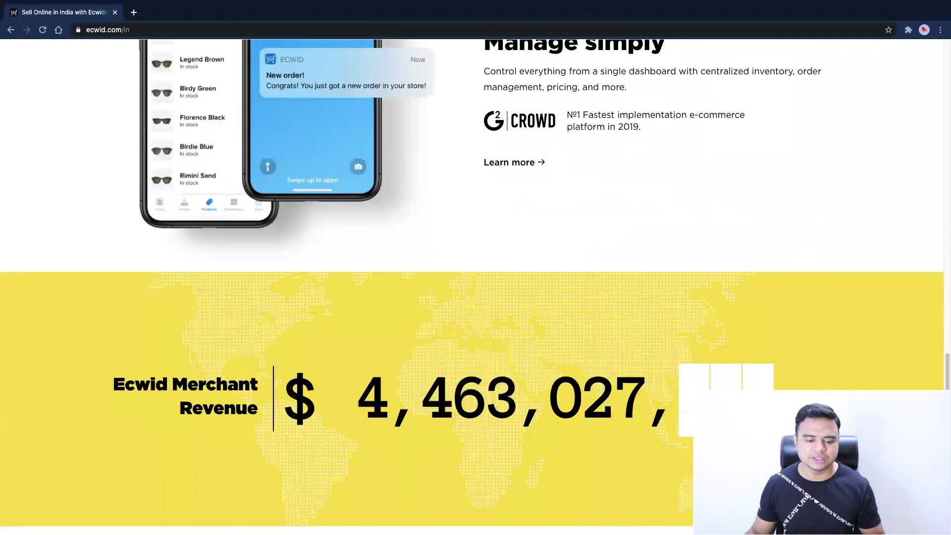
{"action": "scroll", "coordinate": [490, 267], "scroll_direction": "down", "scroll_amount": 6}
{"action": "scroll", "coordinate": [489, 267], "scroll_direction": "down", "scroll_amount": 6}
{"action": "scroll", "coordinate": [718, 372], "scroll_direction": "down", "scroll_amount": 2}
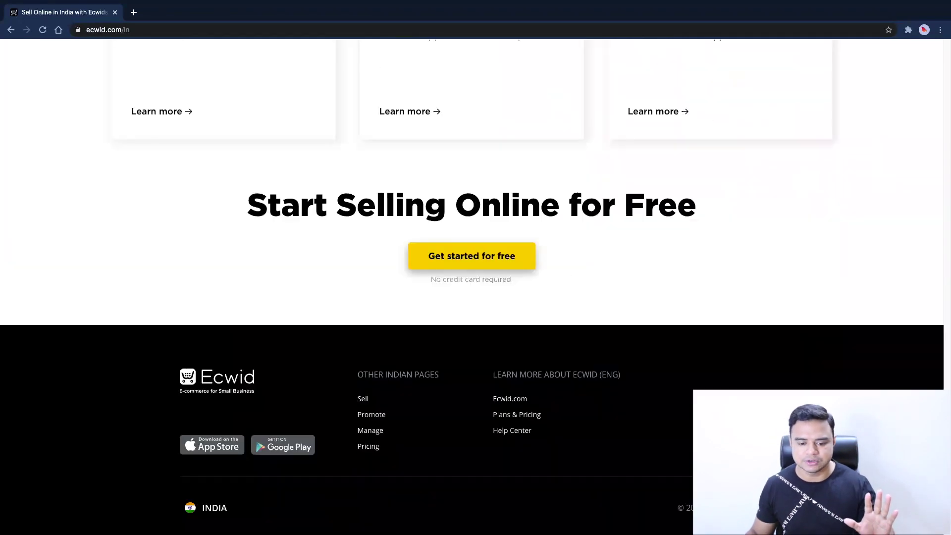
{"action": "scroll", "coordinate": [717, 372], "scroll_direction": "up", "scroll_amount": 18}
{"action": "scroll", "coordinate": [720, 372], "scroll_direction": "up", "scroll_amount": 10}
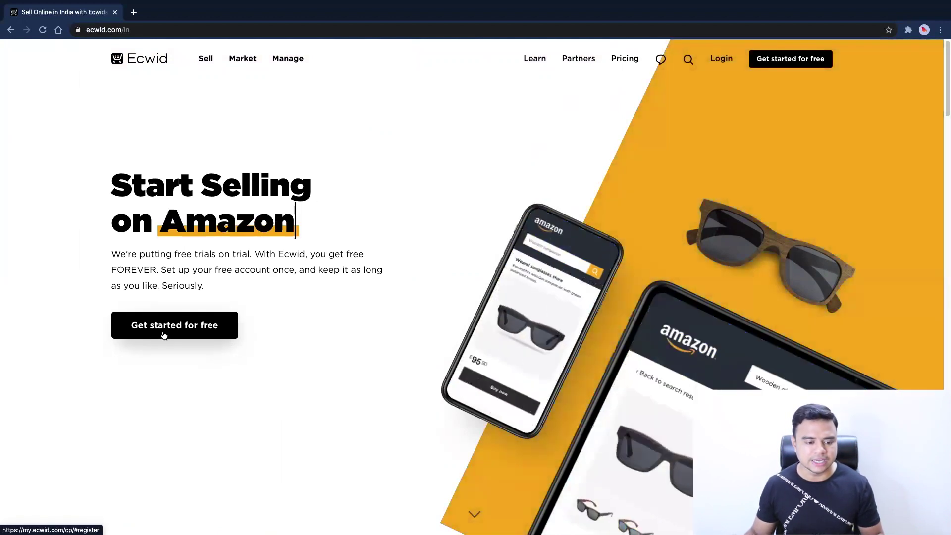
Start a free Ecwid account from the homepage and sign up with Google
{"action": "left_click", "coordinate": [164, 336]}
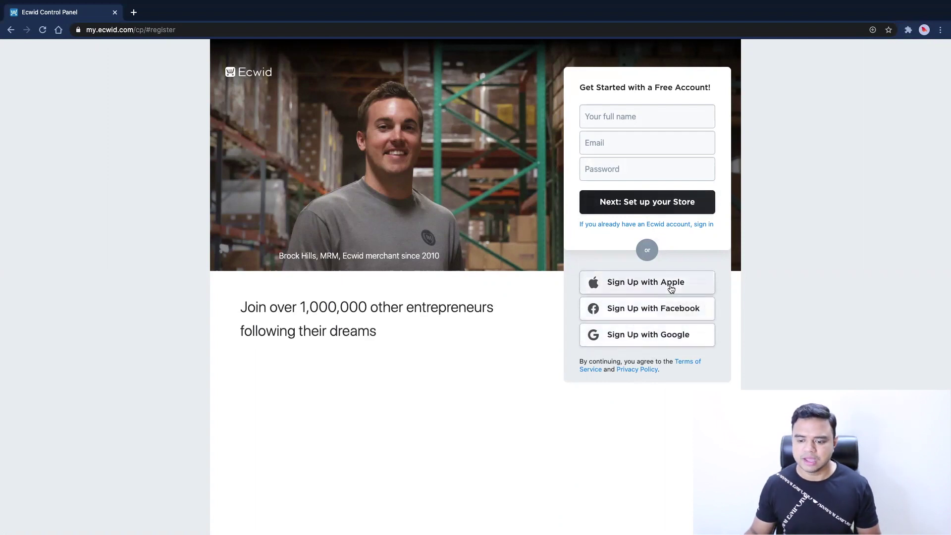
{"action": "left_click", "coordinate": [638, 342]}
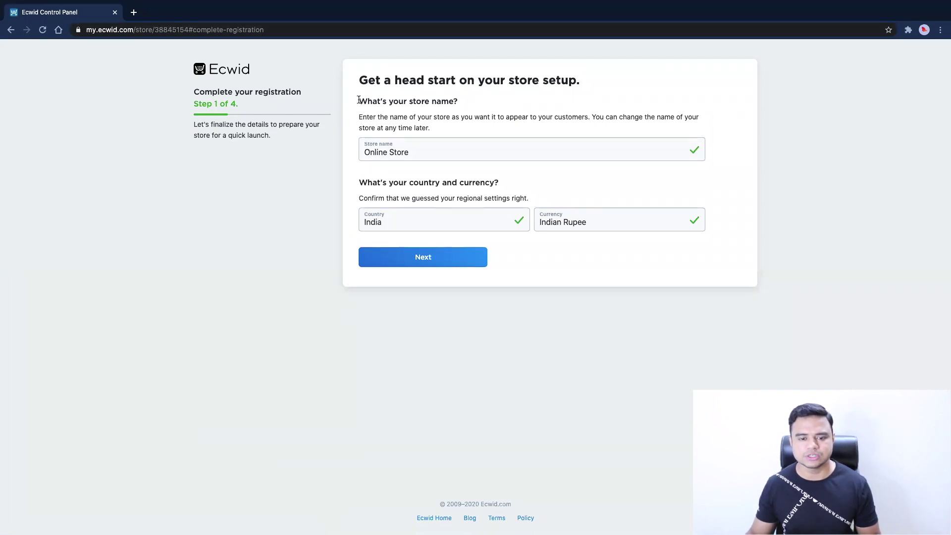
Accept Online Store as the store name with India and Indian Rupee as regional settings, and continue the registration
{"action": "left_click_drag", "start_coordinate": [358, 100], "coordinate": [468, 102]}
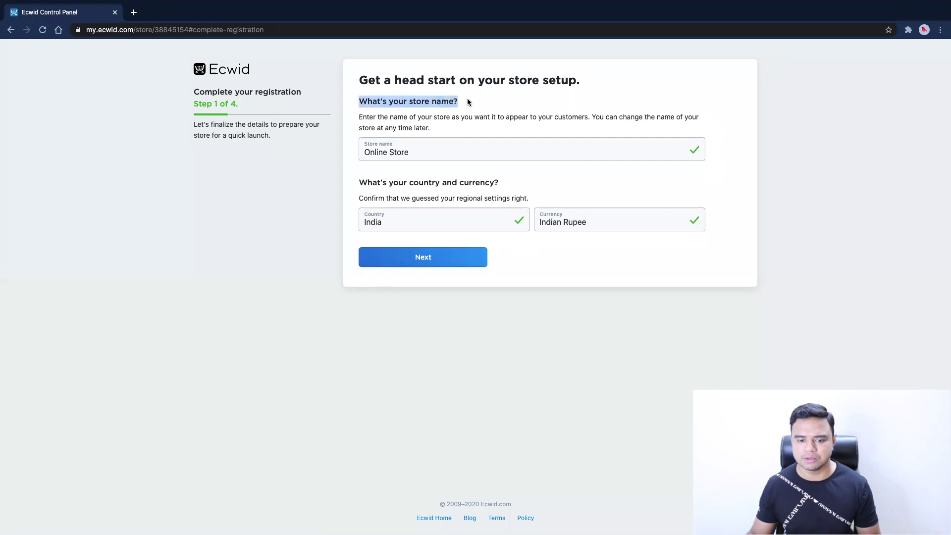
{"action": "left_click", "coordinate": [425, 156]}
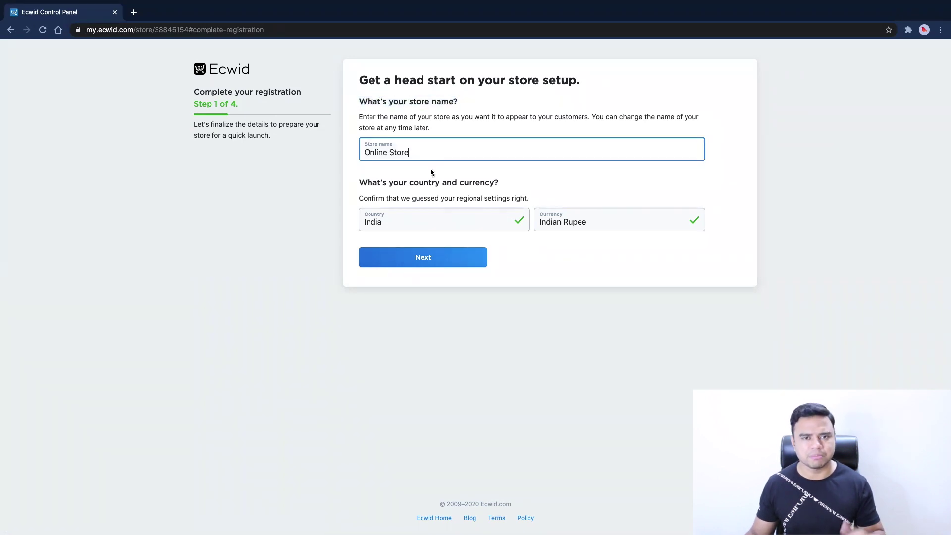
{"action": "left_click", "coordinate": [431, 177]}
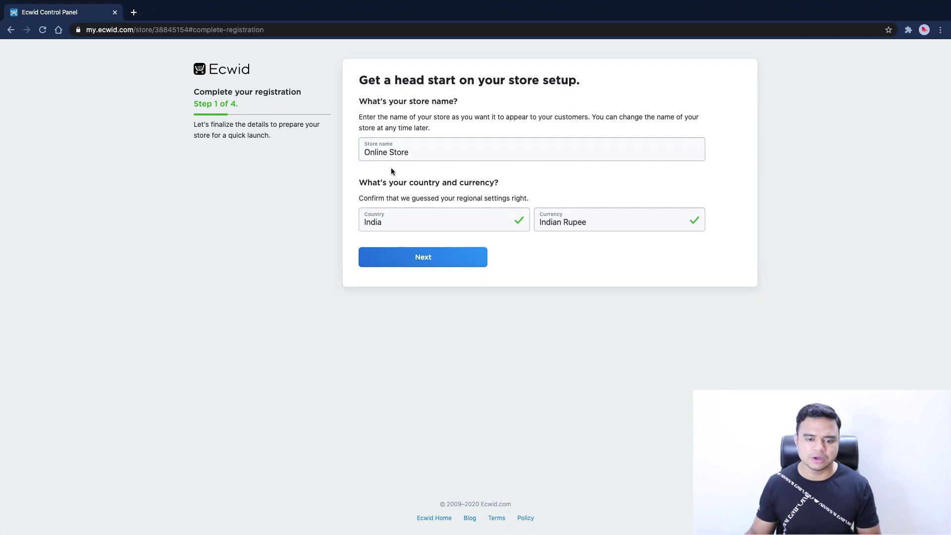
{"action": "left_click", "coordinate": [415, 154]}
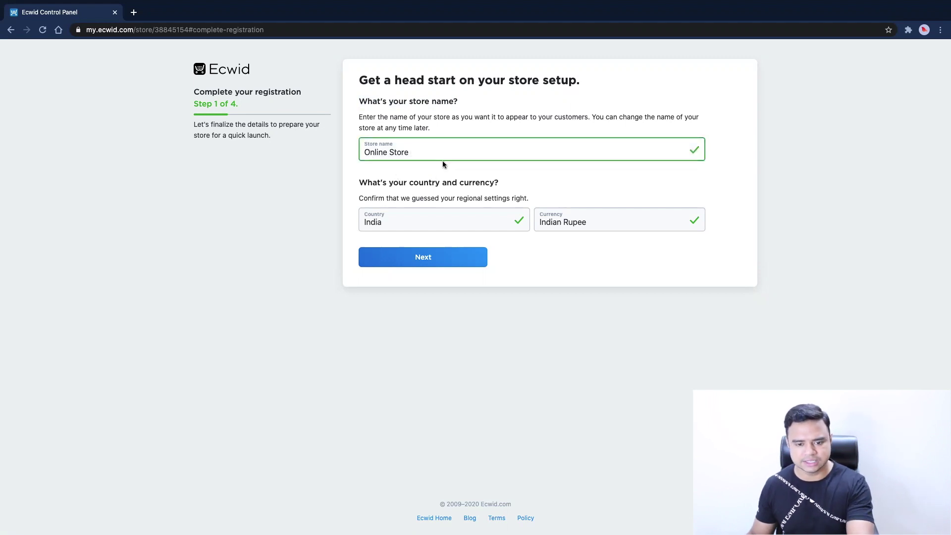
{"action": "left_click", "coordinate": [460, 183]}
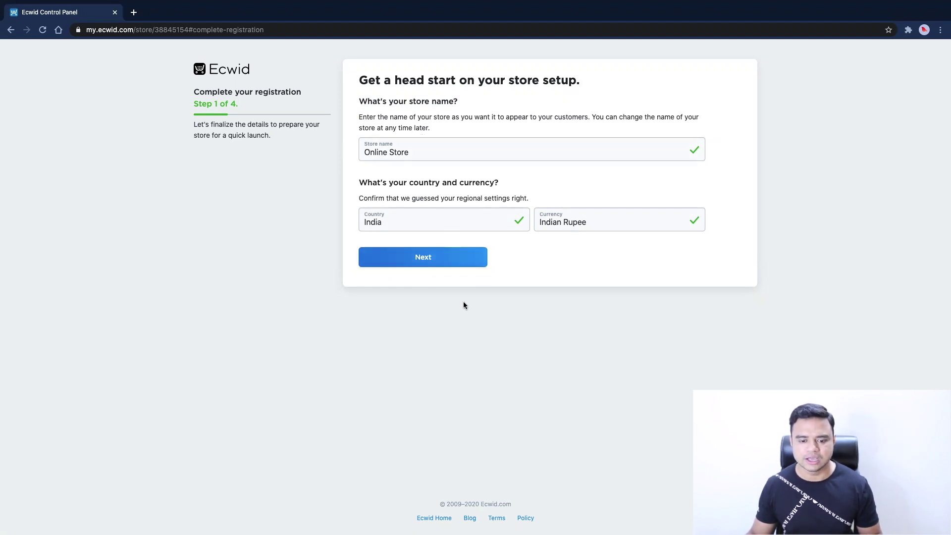
{"action": "left_click", "coordinate": [430, 263]}
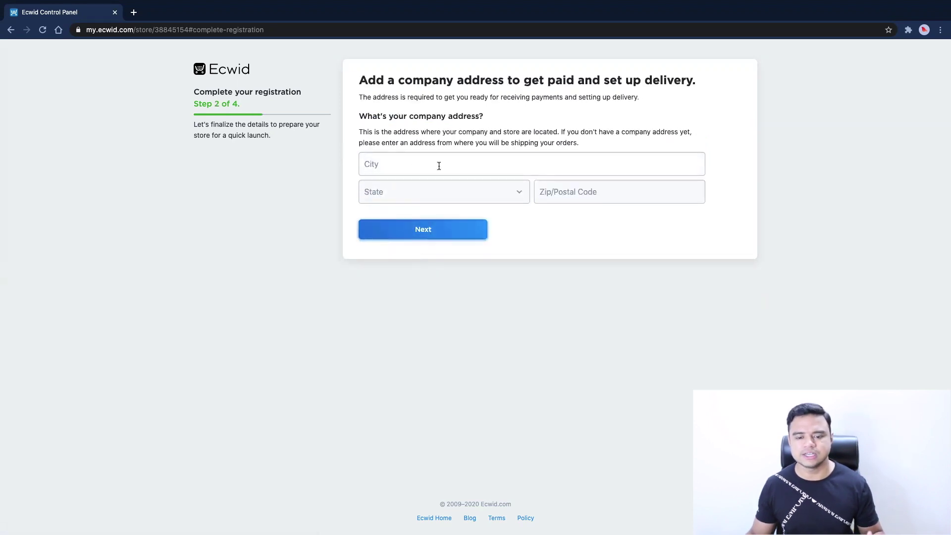
Fill in the company address with its state, city and postal code, and continue the registration
{"action": "left_click", "coordinate": [424, 200]}
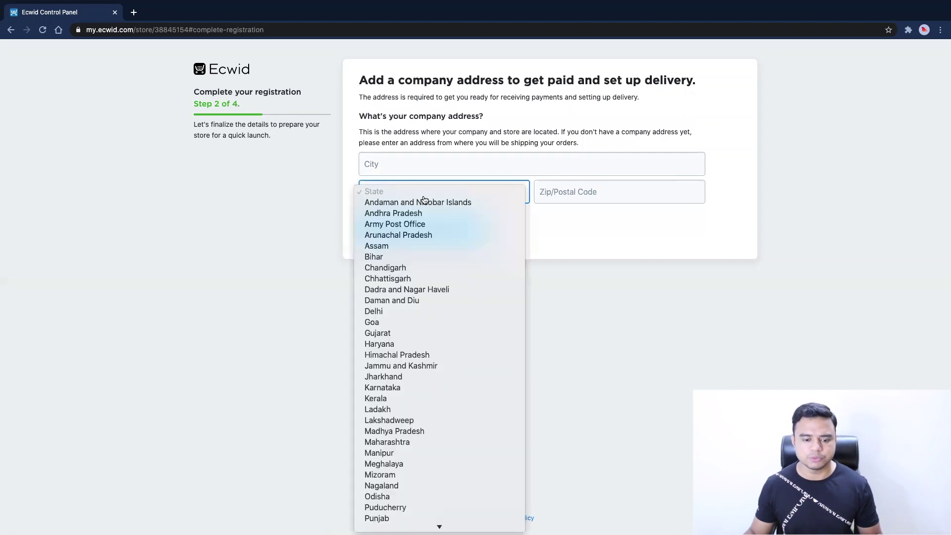
{"action": "scroll", "coordinate": [436, 414], "scroll_direction": "down", "scroll_amount": 3}
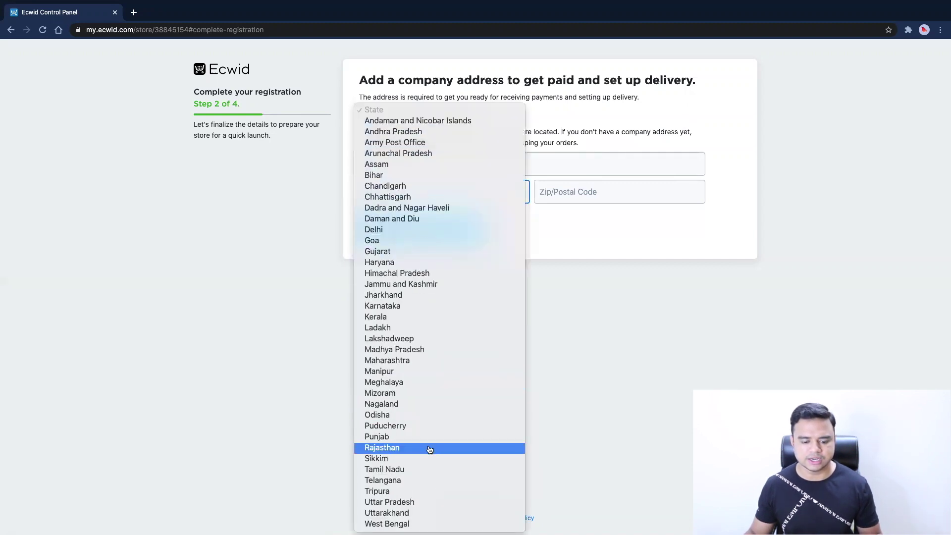
{"action": "left_click", "coordinate": [403, 307]}
{"action": "left_click", "coordinate": [504, 171]}
{"action": "type", "text": "Bengalu"}
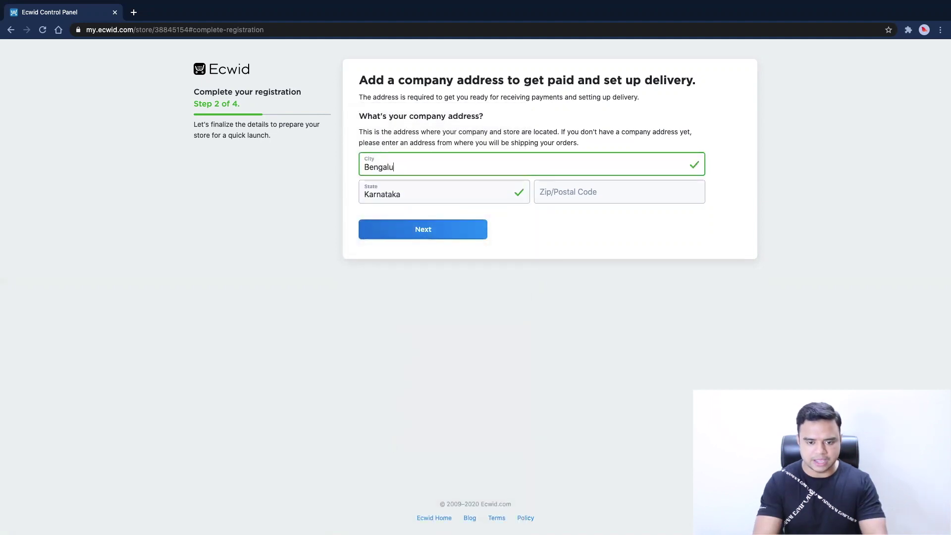
{"action": "type", "text": "ru"}
{"action": "key", "text": "Tab"}
{"action": "key", "text": "Tab"}
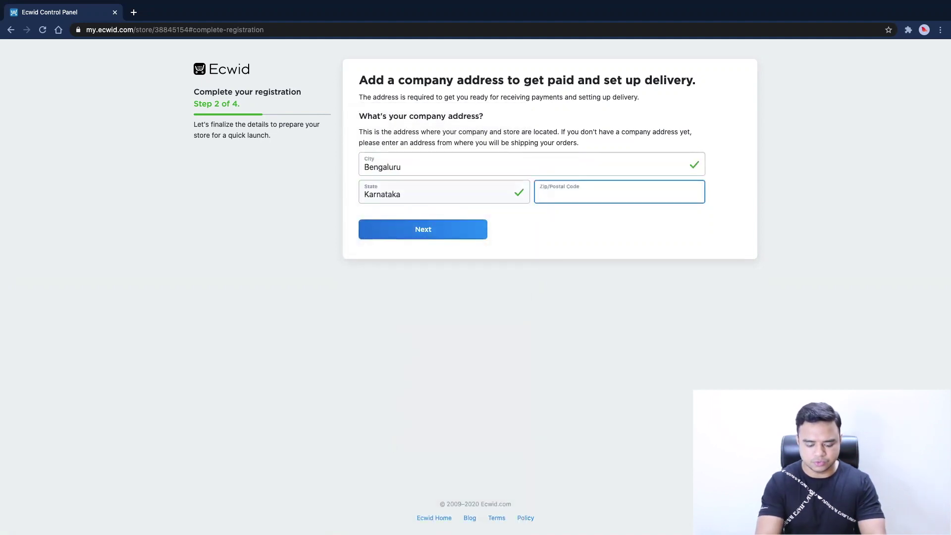
{"action": "type", "text": "706512"}
{"action": "left_click", "coordinate": [406, 236]}
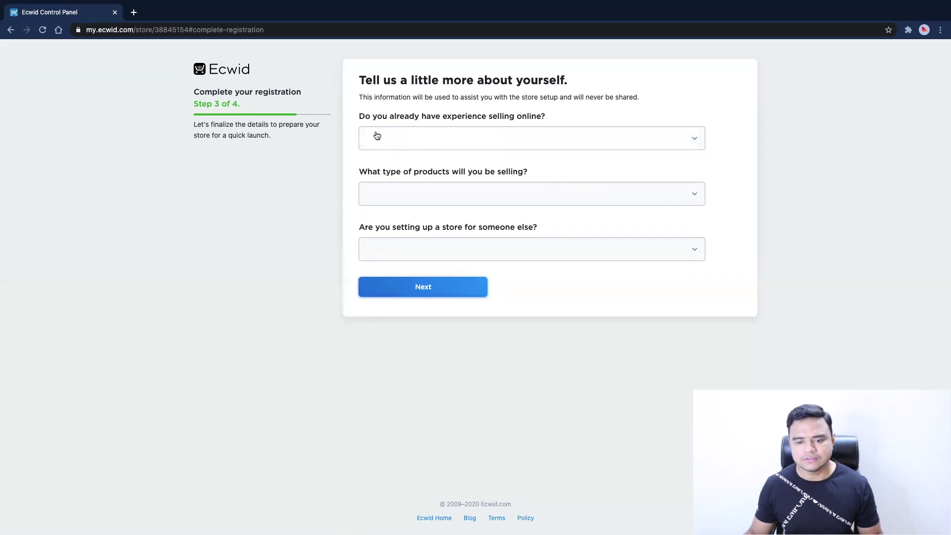
Answer the seller questions with "I'm just getting started", "Books/Music/Video" and "No" for setting up someone else's store, and submit them
{"action": "left_click", "coordinate": [515, 144]}
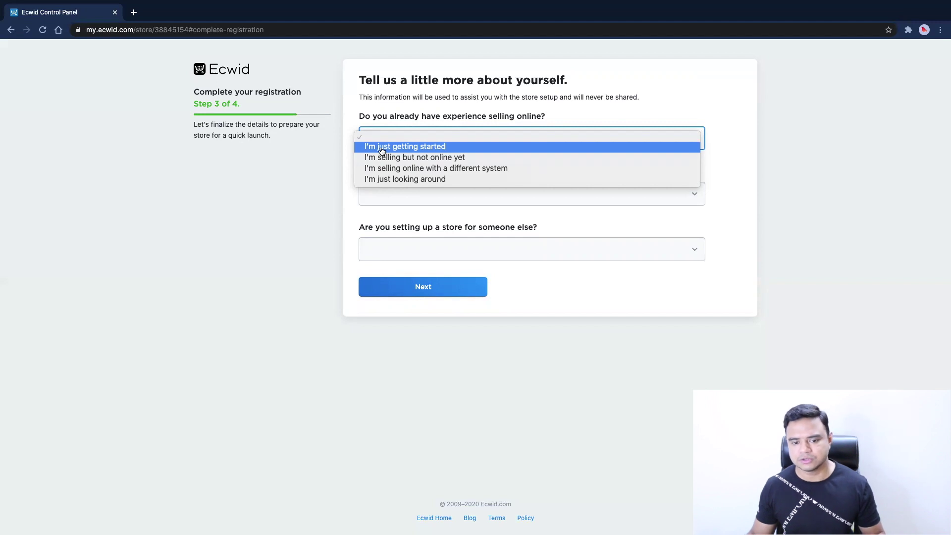
{"action": "left_click", "coordinate": [381, 148]}
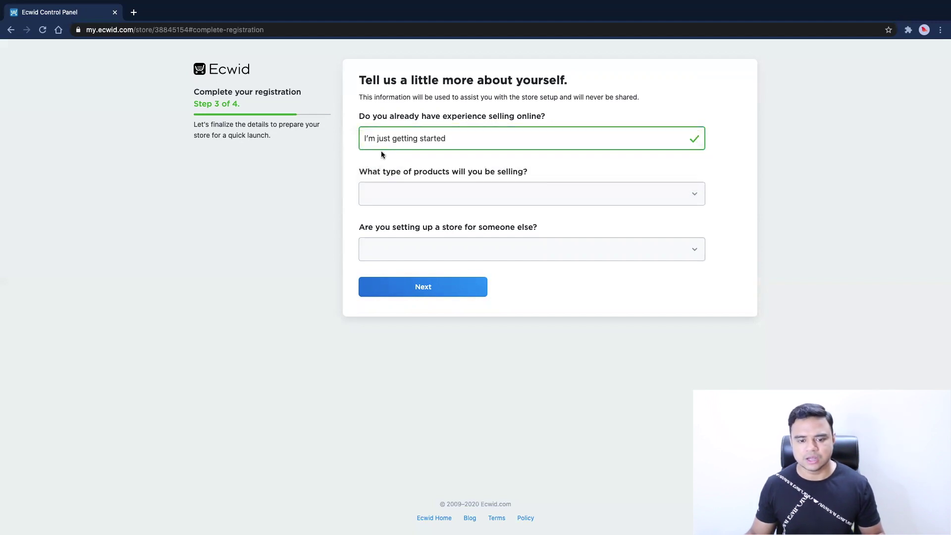
{"action": "left_click", "coordinate": [415, 202]}
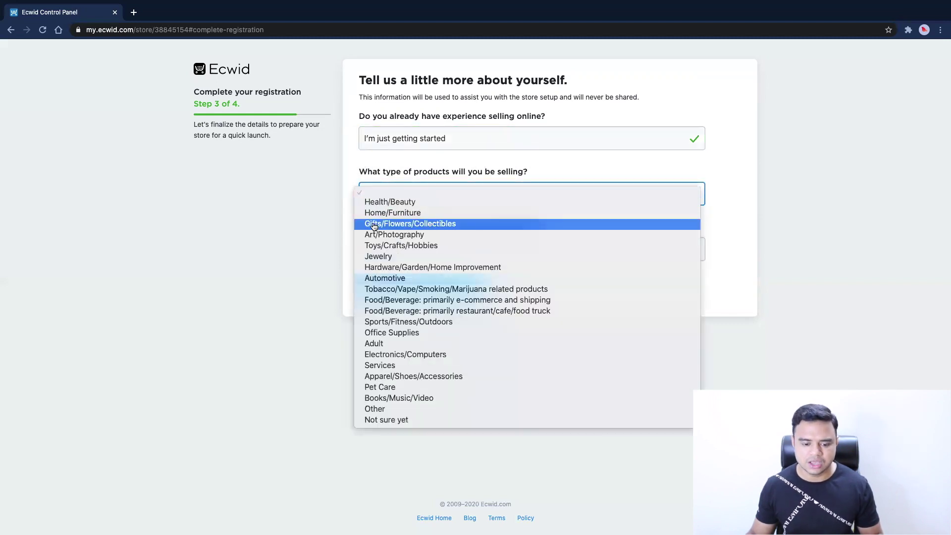
{"action": "left_click", "coordinate": [385, 399]}
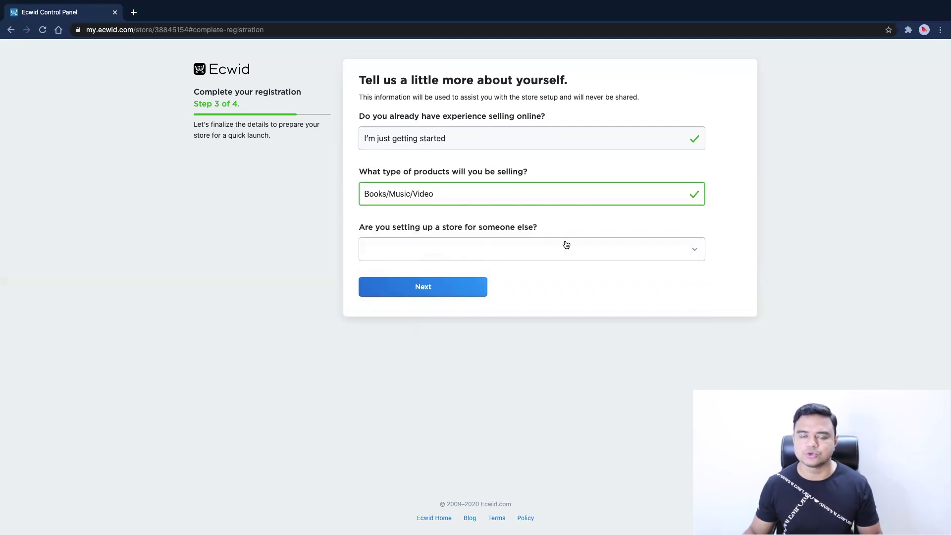
{"action": "left_click", "coordinate": [504, 250]}
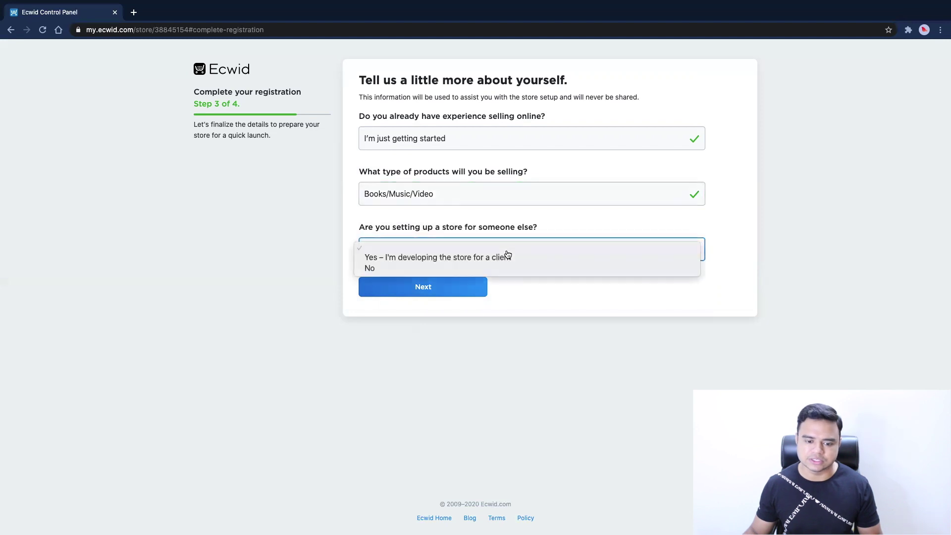
{"action": "left_click", "coordinate": [411, 272]}
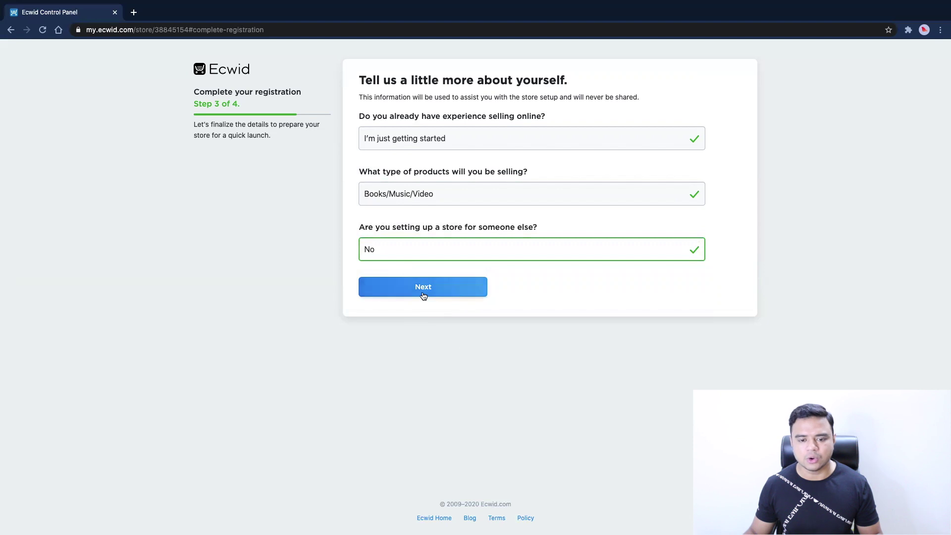
{"action": "left_click", "coordinate": [446, 288]}
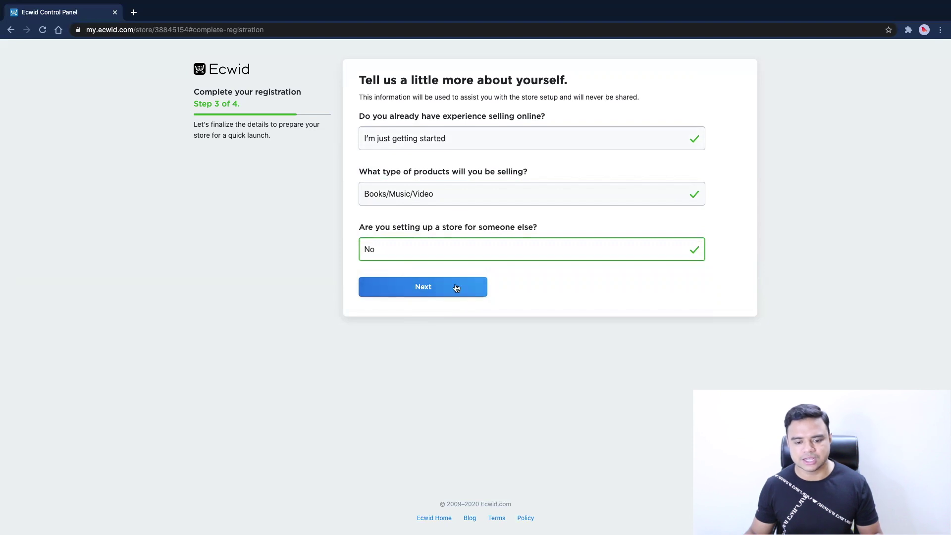
{"action": "left_click", "coordinate": [428, 295]}
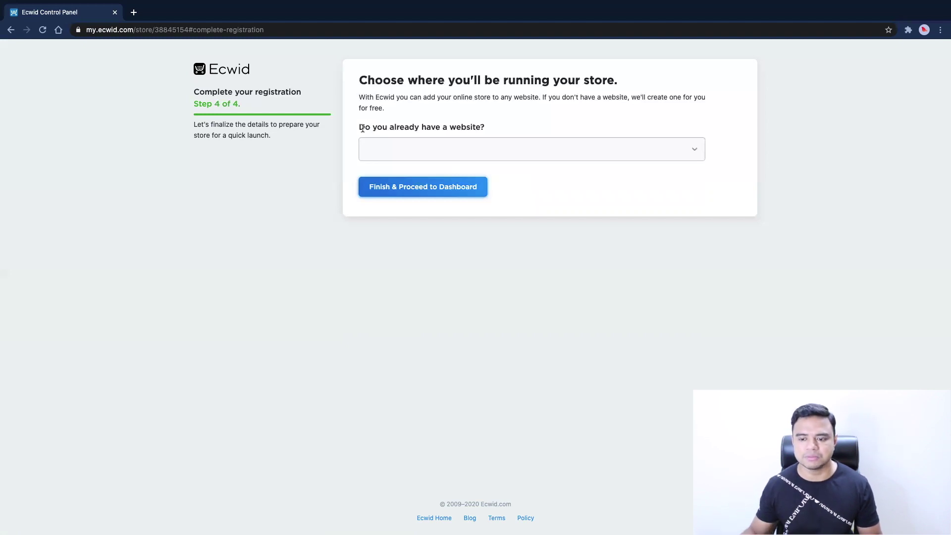
Answer "No" to already having a website, set the free site address to 7890store.company.site, and finish the registration
{"action": "left_click", "coordinate": [420, 153]}
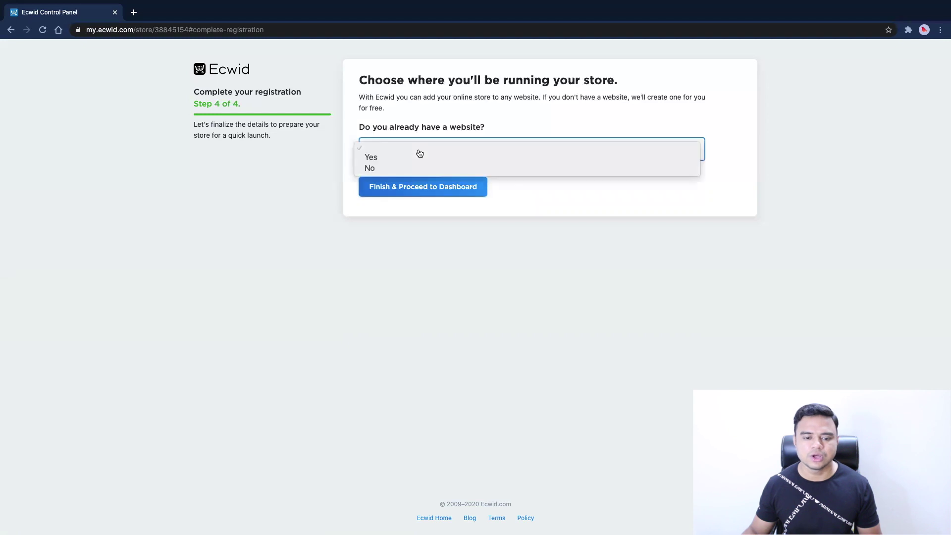
{"action": "left_click", "coordinate": [400, 168]}
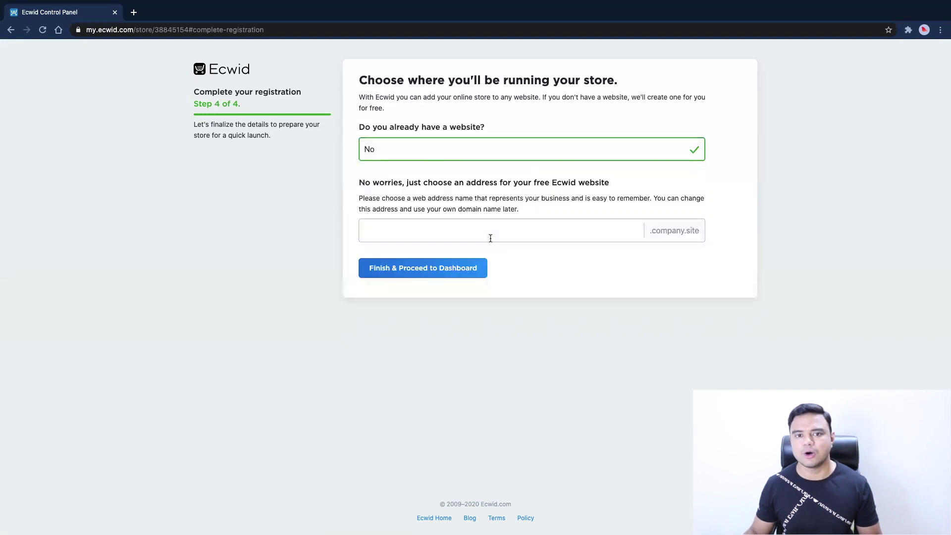
{"action": "left_click", "coordinate": [490, 239]}
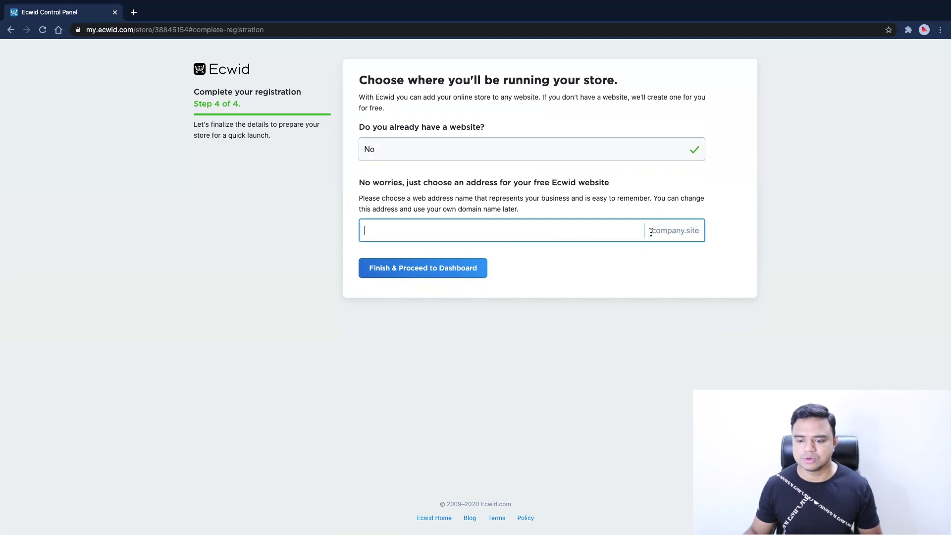
{"action": "left_click_drag", "start_coordinate": [651, 233], "coordinate": [701, 231]}
{"action": "left_click", "coordinate": [664, 252]}
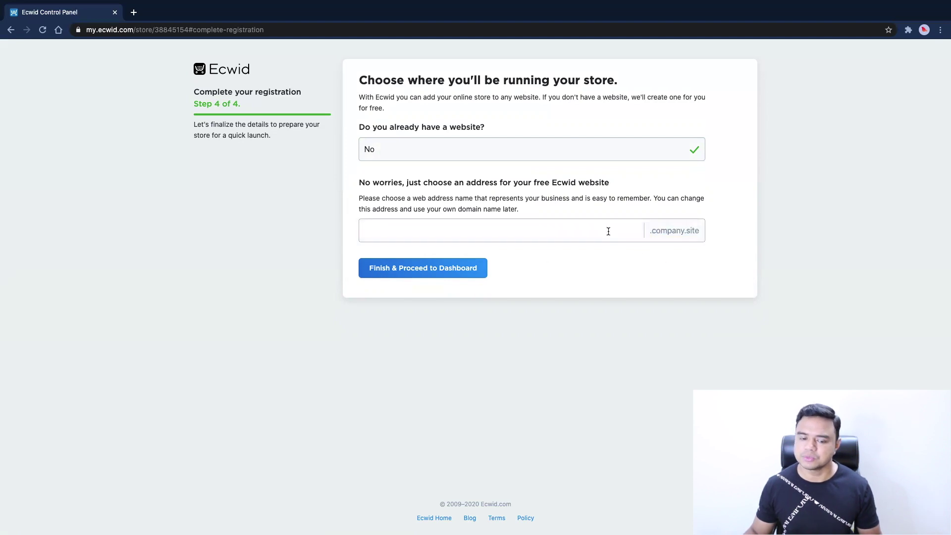
{"action": "left_click", "coordinate": [608, 231]}
{"action": "left_click", "coordinate": [603, 261]}
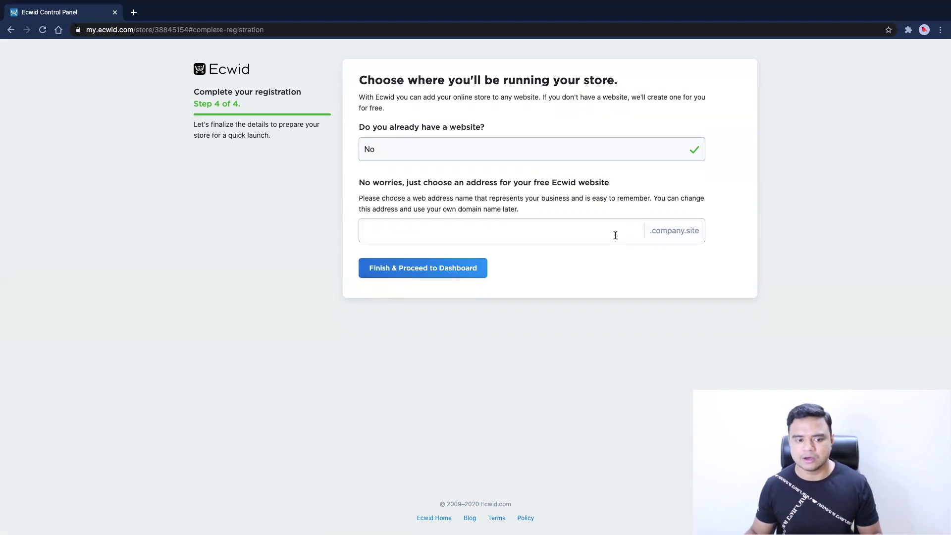
{"action": "left_click", "coordinate": [615, 236]}
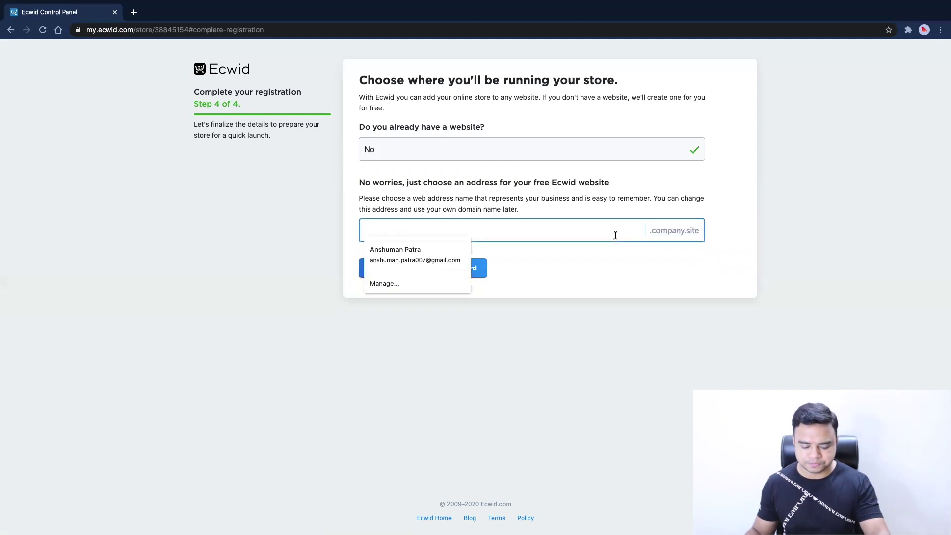
{"action": "type", "text": "7890store"}
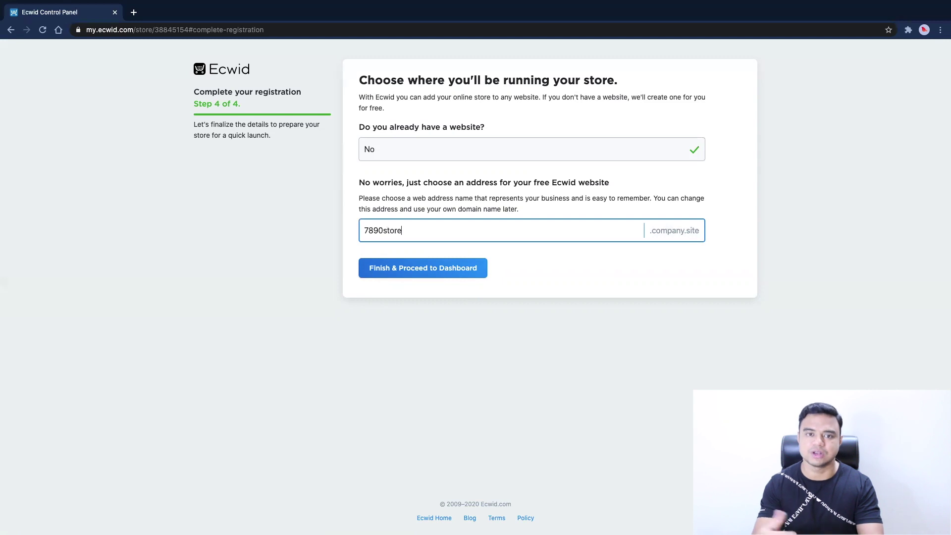
{"action": "key", "text": "Tab"}
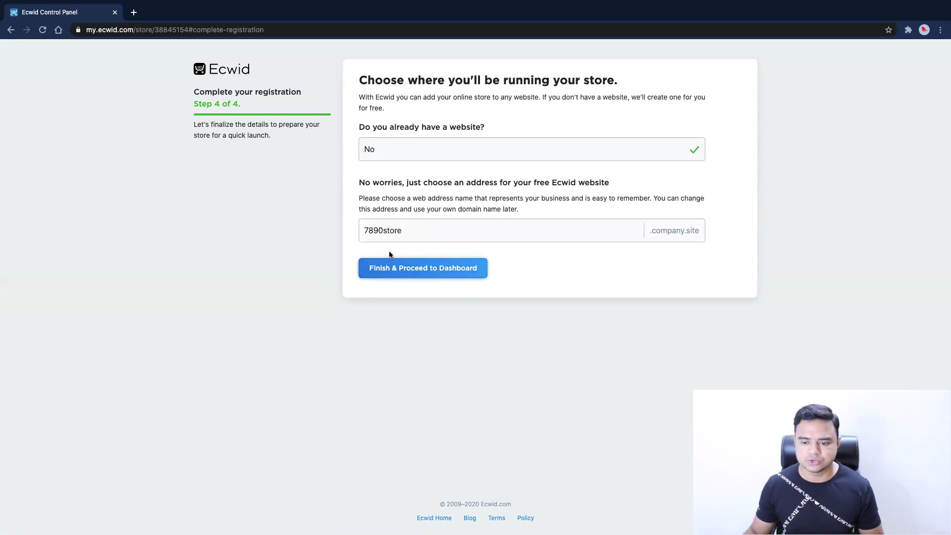
{"action": "left_click", "coordinate": [415, 275]}
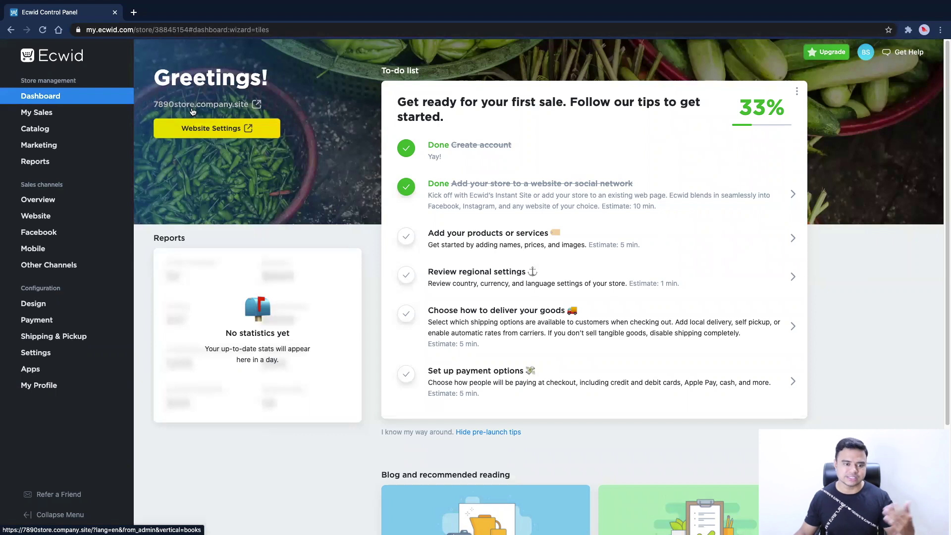
Open the new store's website from the dashboard and look over its starter page from cover image to contact section
{"action": "left_click", "coordinate": [246, 105]}
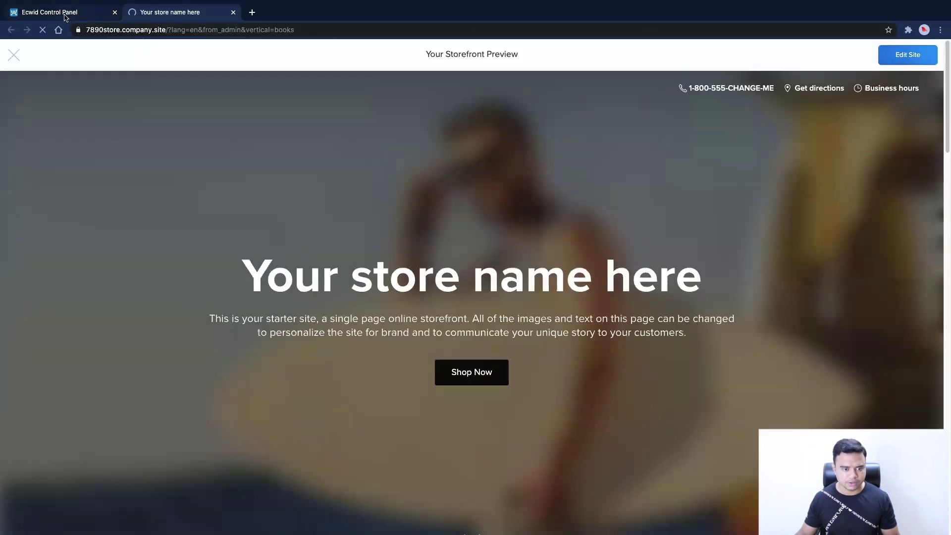
{"action": "left_click", "coordinate": [64, 14]}
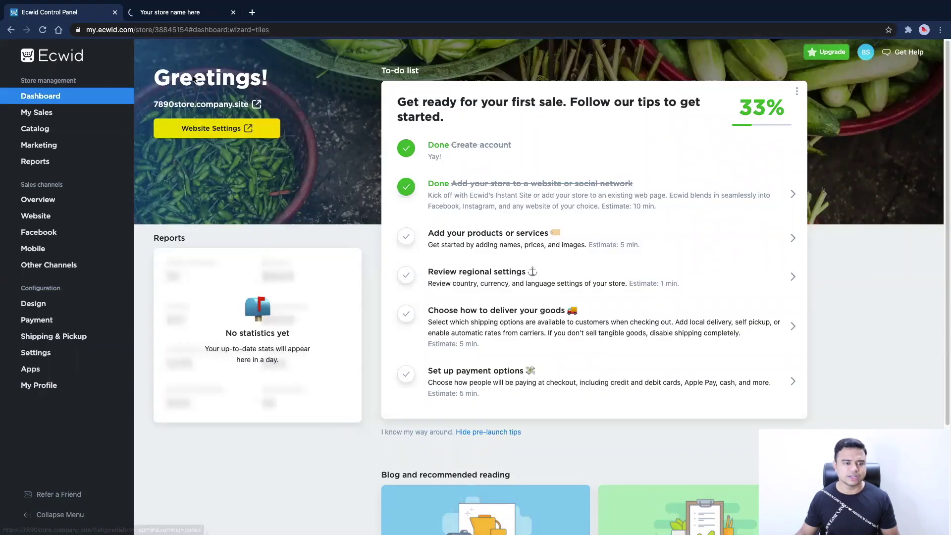
{"action": "left_click", "coordinate": [183, 18]}
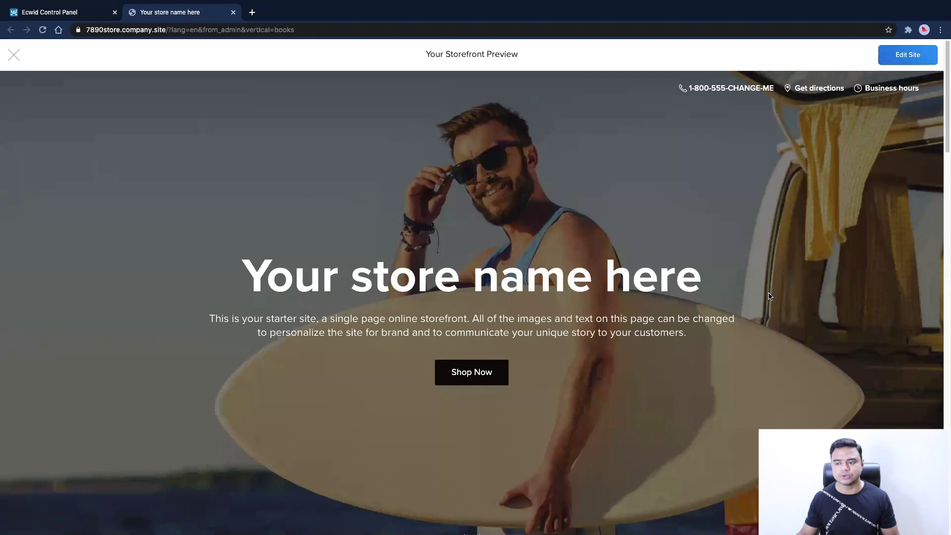
{"action": "scroll", "coordinate": [774, 306], "scroll_direction": "down", "scroll_amount": 10}
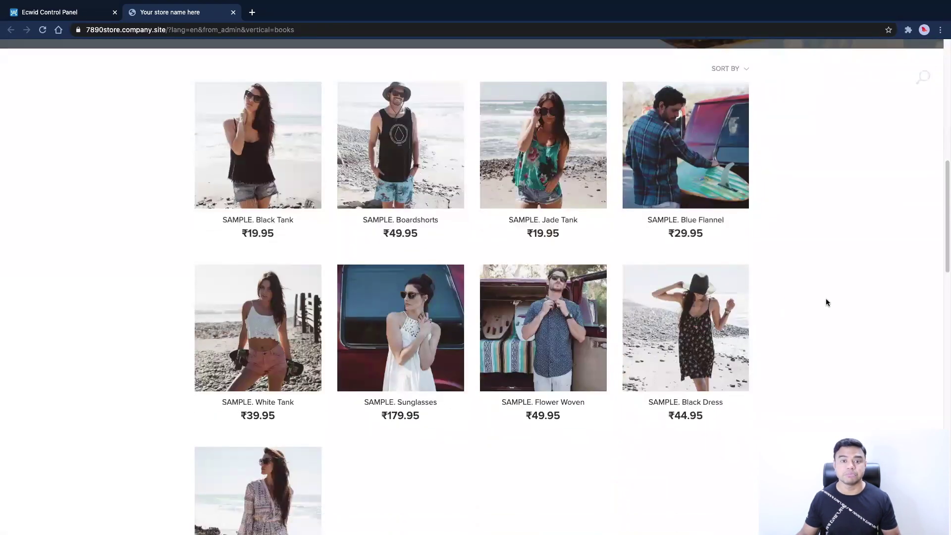
{"action": "scroll", "coordinate": [827, 302], "scroll_direction": "down", "scroll_amount": 8}
{"action": "scroll", "coordinate": [803, 305], "scroll_direction": "down", "scroll_amount": 10}
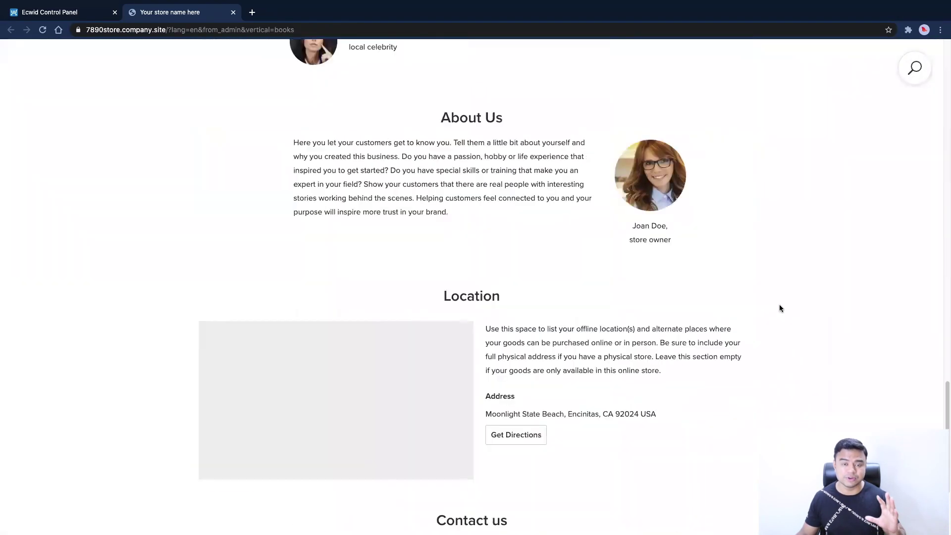
{"action": "scroll", "coordinate": [771, 308], "scroll_direction": "down", "scroll_amount": 4}
{"action": "scroll", "coordinate": [772, 308], "scroll_direction": "up", "scroll_amount": 15}
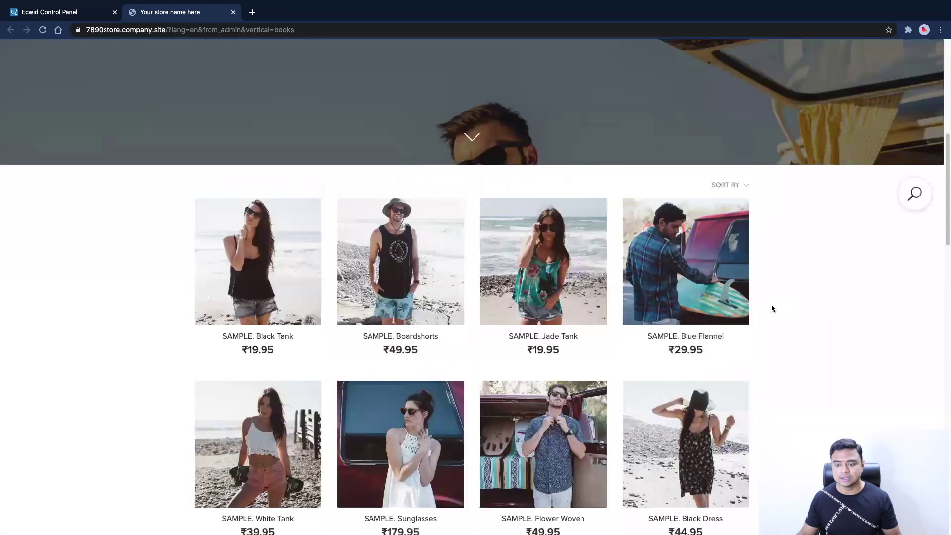
{"action": "scroll", "coordinate": [772, 308], "scroll_direction": "up", "scroll_amount": 8}
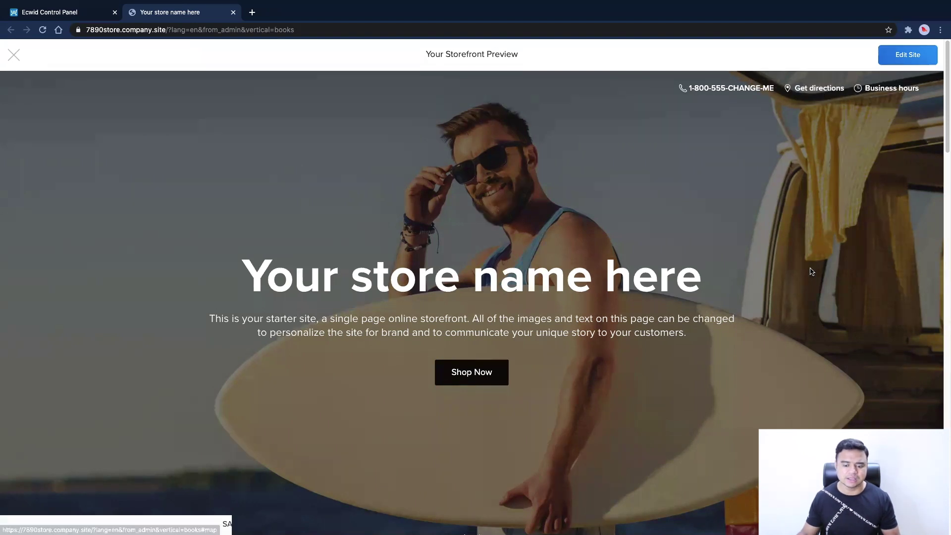
Examine the storefront's sample products, "Why Choose Us?", testimonial, About Us, Location and Contact us sections more closely
{"action": "scroll", "coordinate": [810, 268], "scroll_direction": "down", "scroll_amount": 10}
{"action": "scroll", "coordinate": [810, 268], "scroll_direction": "up", "scroll_amount": 4}
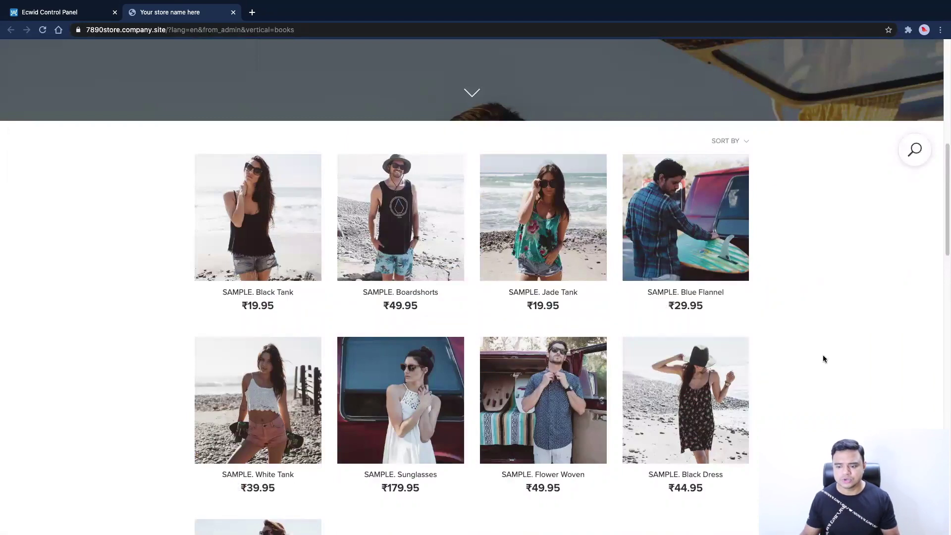
{"action": "scroll", "coordinate": [824, 355], "scroll_direction": "down", "scroll_amount": 12}
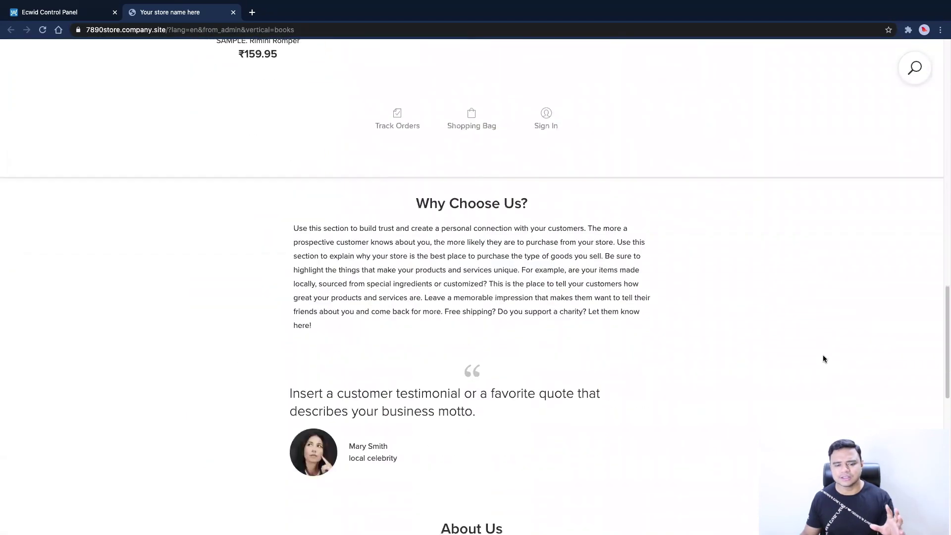
{"action": "scroll", "coordinate": [824, 357], "scroll_direction": "down", "scroll_amount": 12}
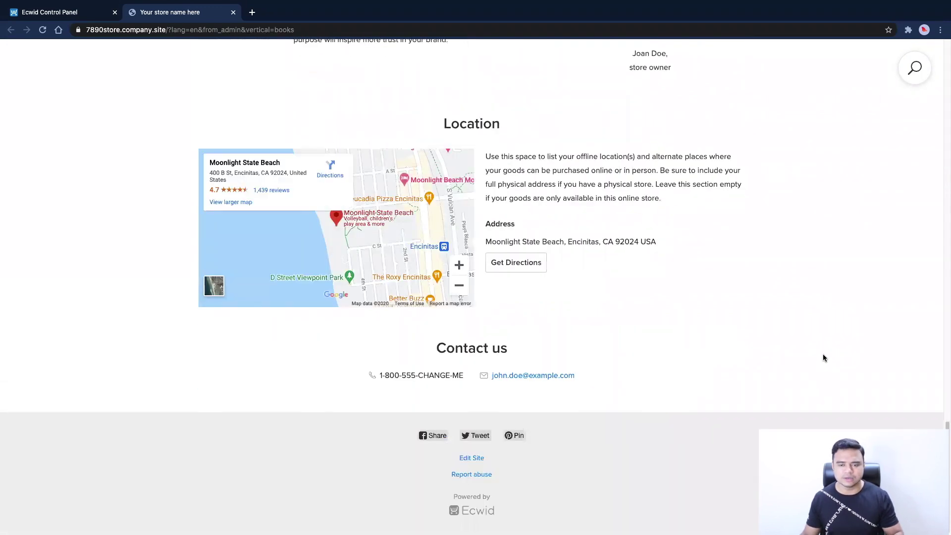
{"action": "scroll", "coordinate": [745, 377], "scroll_direction": "up", "scroll_amount": 12}
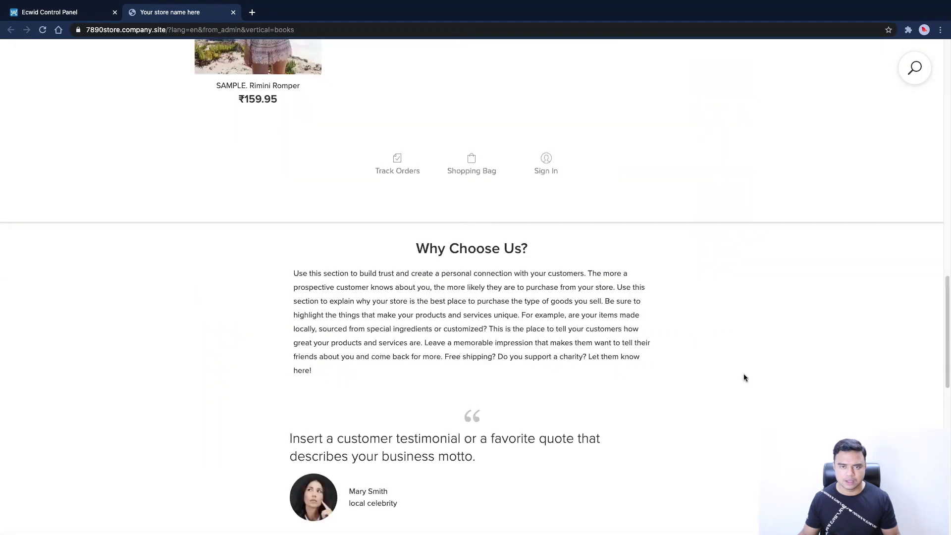
{"action": "scroll", "coordinate": [744, 378], "scroll_direction": "up", "scroll_amount": 6}
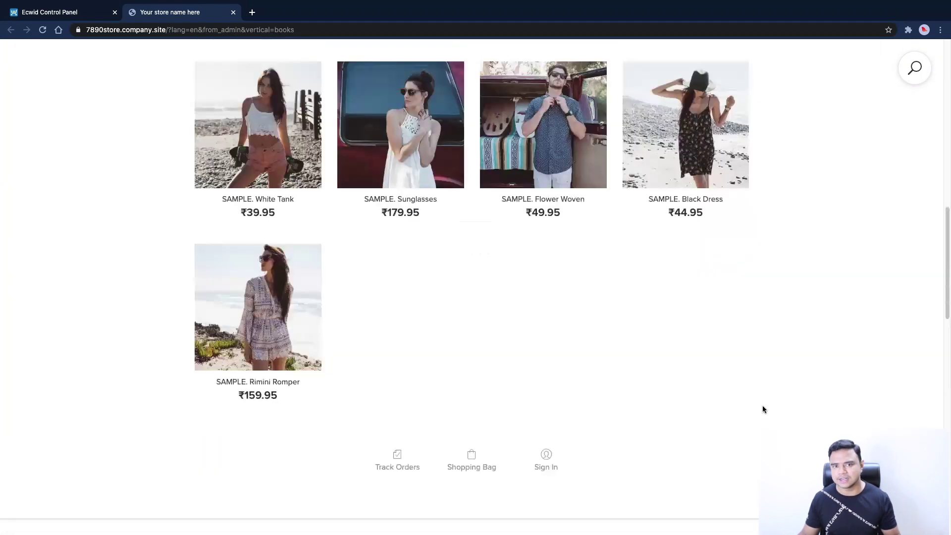
{"action": "scroll", "coordinate": [763, 406], "scroll_direction": "up", "scroll_amount": 10}
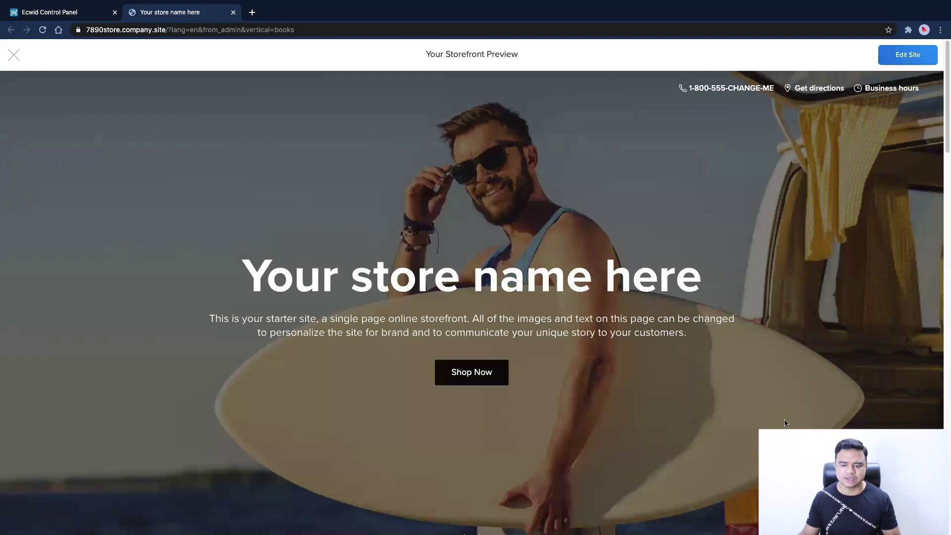
{"action": "scroll", "coordinate": [785, 423], "scroll_direction": "down", "scroll_amount": 8}
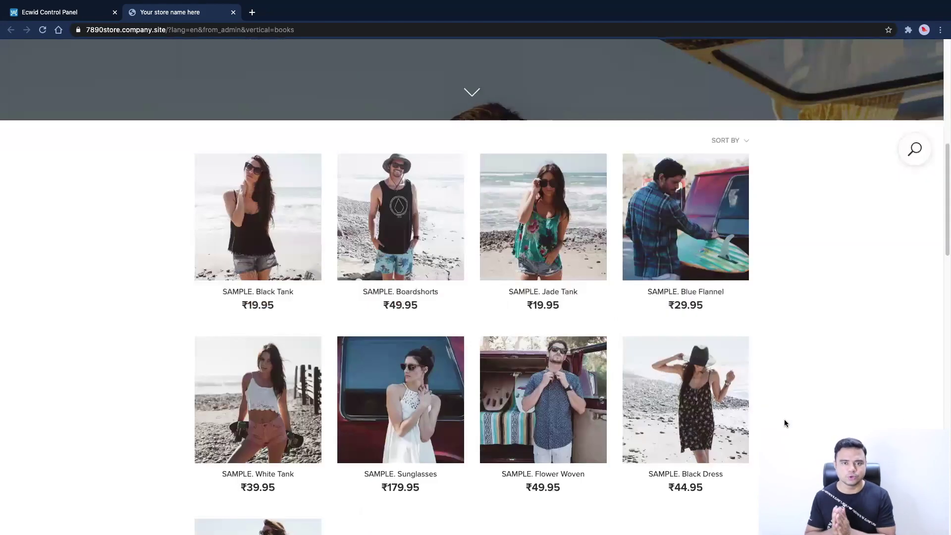
{"action": "scroll", "coordinate": [785, 423], "scroll_direction": "down", "scroll_amount": 2}
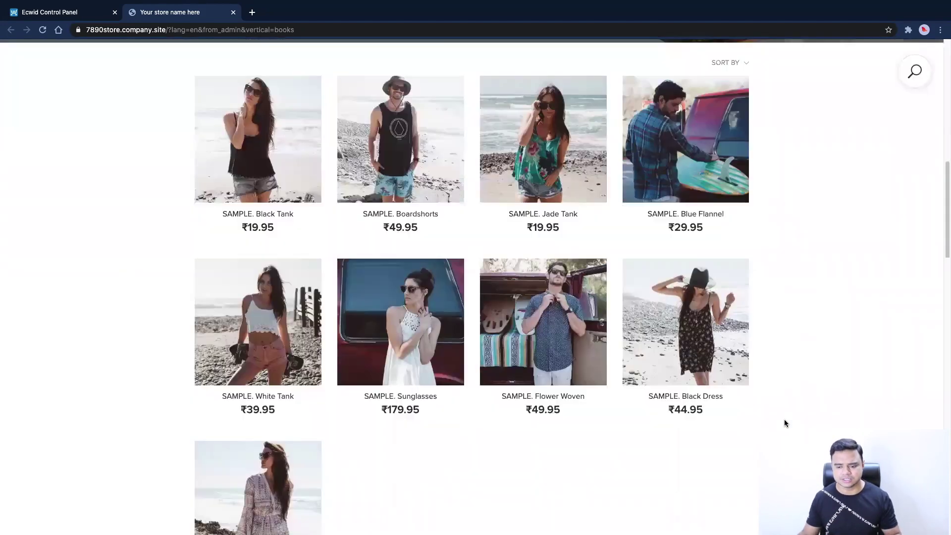
{"action": "scroll", "coordinate": [785, 423], "scroll_direction": "down", "scroll_amount": 15}
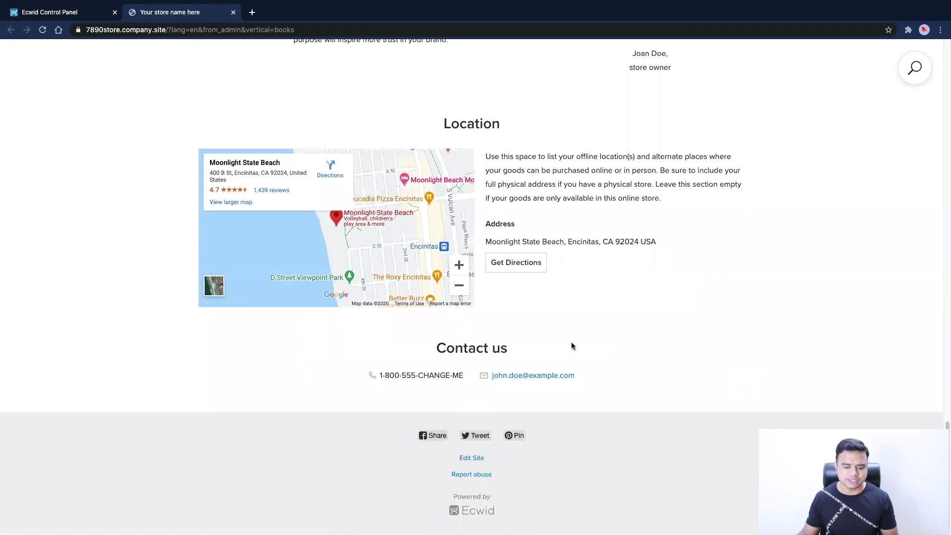
Open the site editor and browse its design themes, filtering them by Electronics & Computers
{"action": "left_click", "coordinate": [467, 459]}
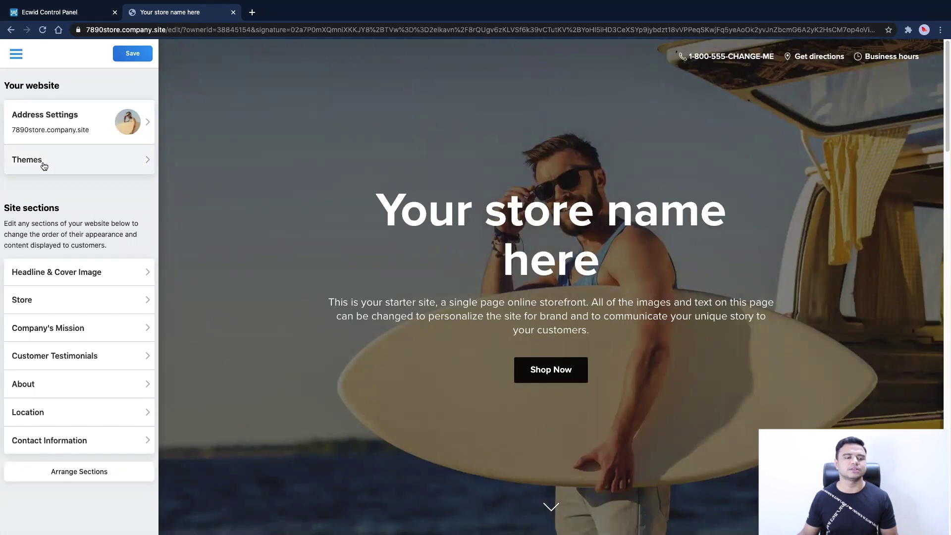
{"action": "left_click", "coordinate": [26, 163]}
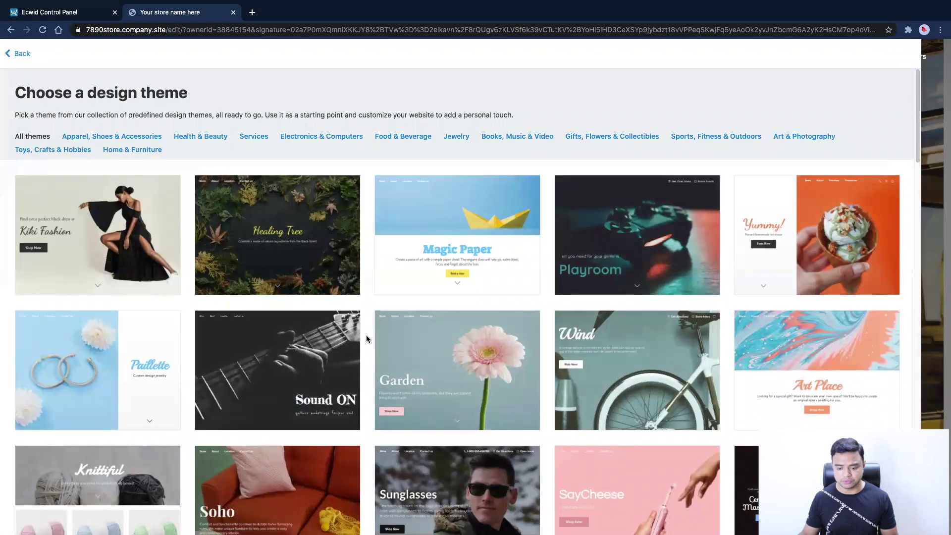
{"action": "scroll", "coordinate": [366, 339], "scroll_direction": "down", "scroll_amount": 20}
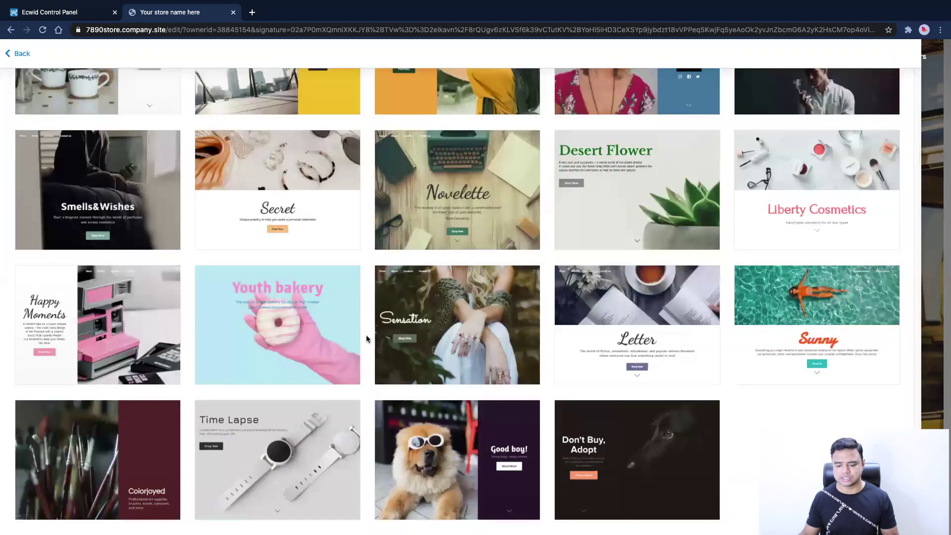
{"action": "scroll", "coordinate": [367, 335], "scroll_direction": "up", "scroll_amount": 20}
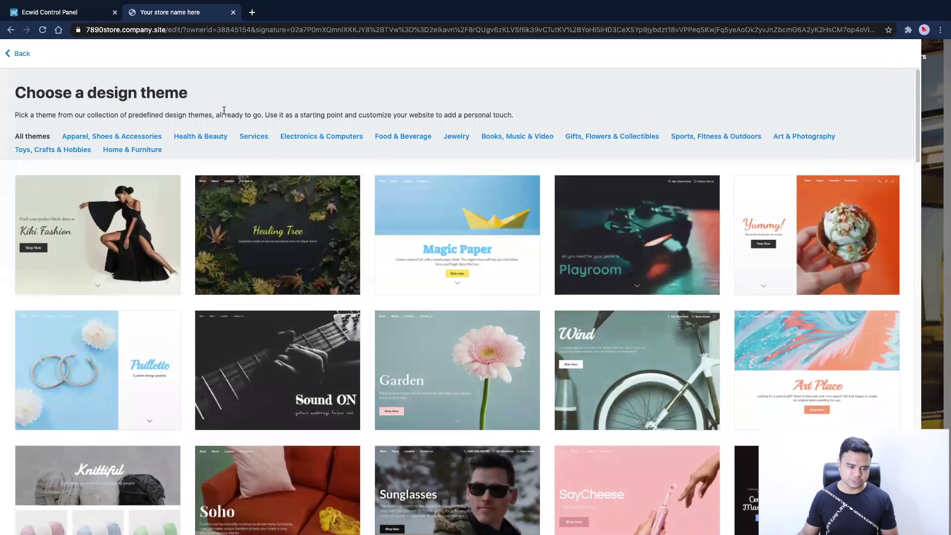
{"action": "left_click", "coordinate": [318, 140]}
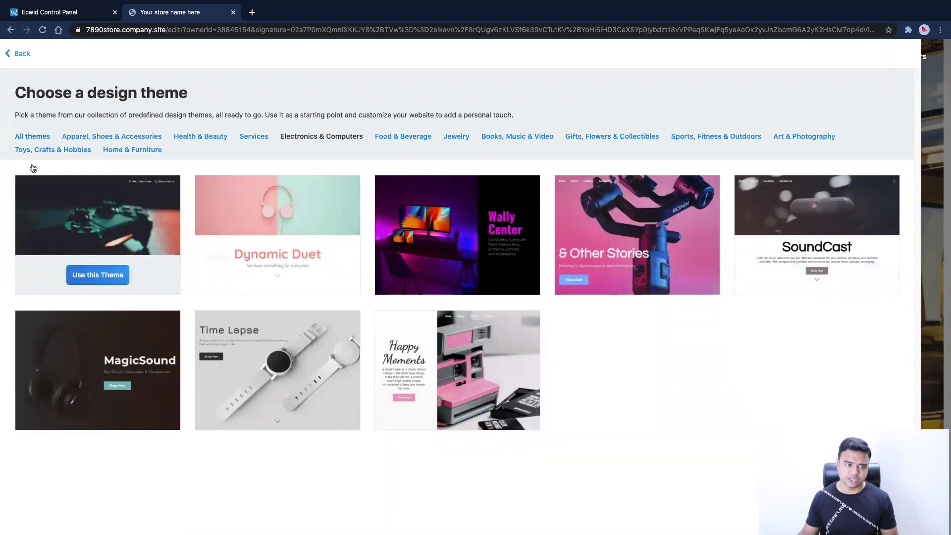
Return to the control panel, closing the store website, and open the catalog's product list
{"action": "left_click", "coordinate": [63, 17]}
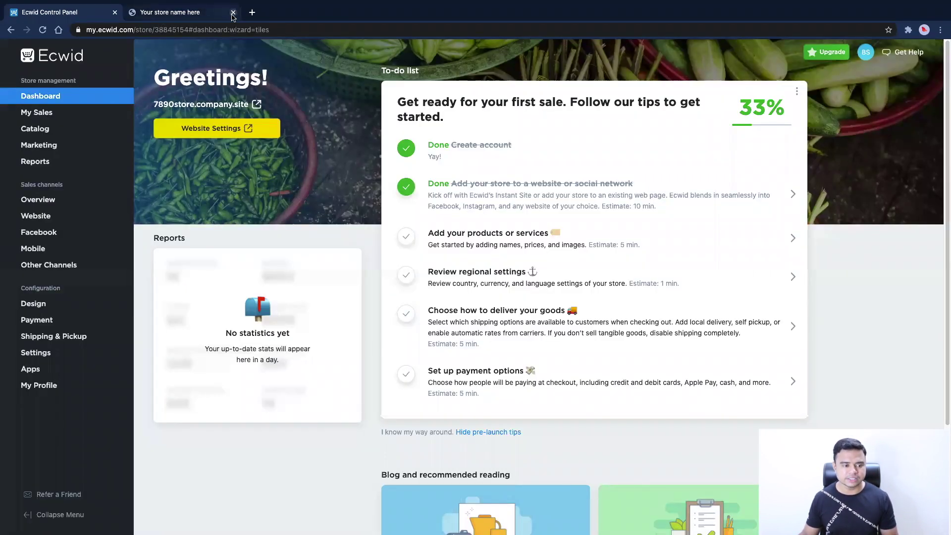
{"action": "left_click", "coordinate": [232, 12]}
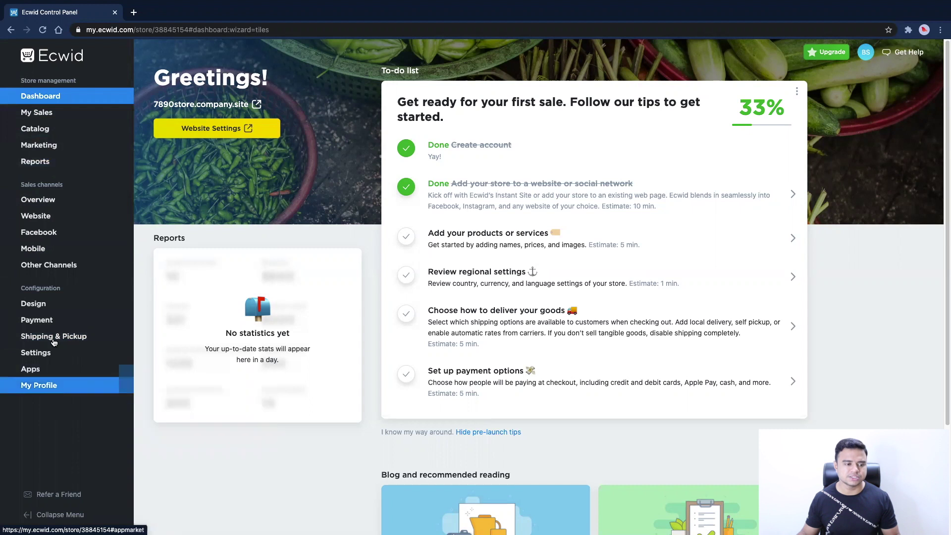
{"action": "mouse_move", "coordinate": [45, 393]}
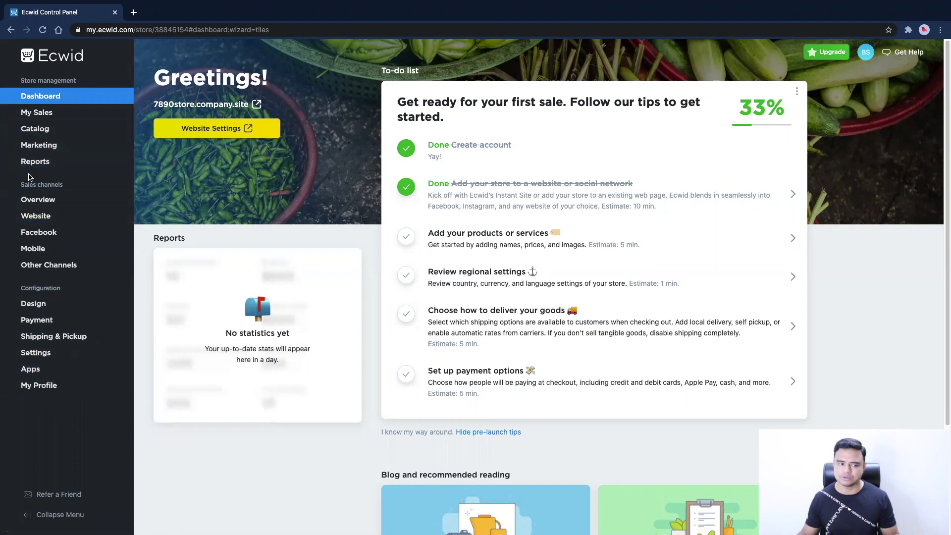
{"action": "mouse_move", "coordinate": [38, 133]}
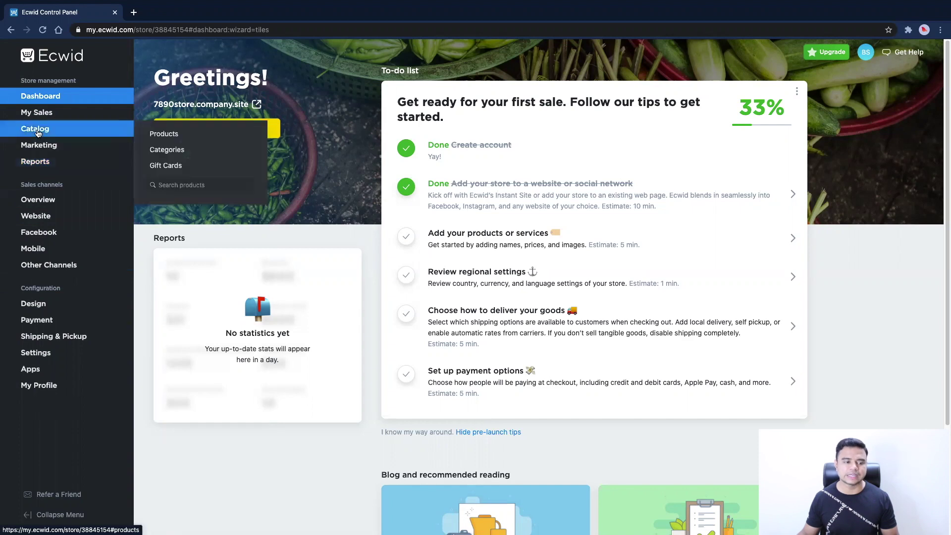
{"action": "left_click", "coordinate": [175, 139]}
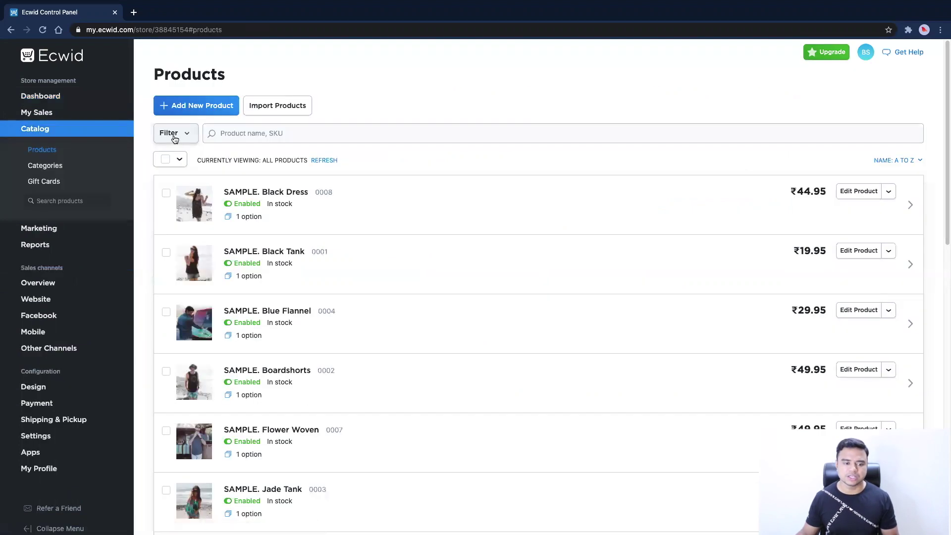
Look through the catalog's sample products and open the form for adding a new product
{"action": "scroll", "coordinate": [144, 260], "scroll_direction": "down", "scroll_amount": 15}
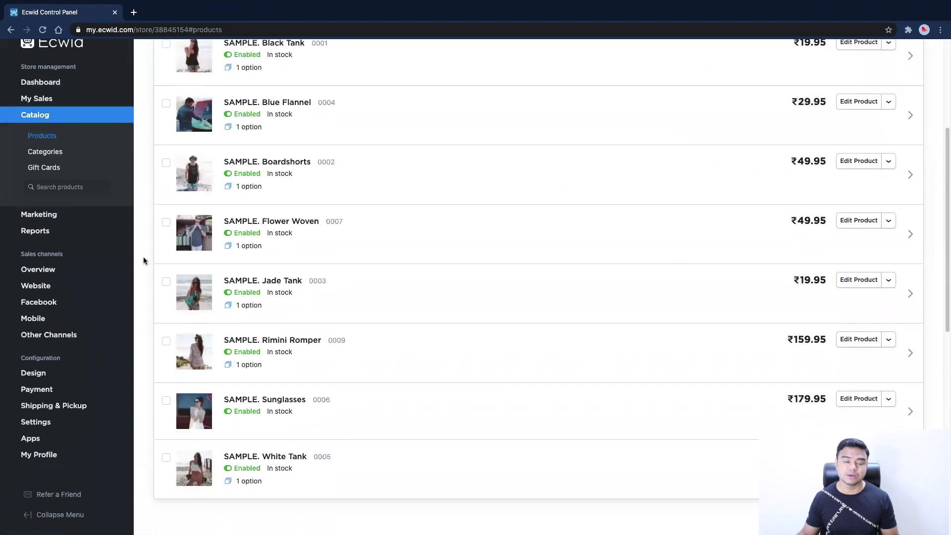
{"action": "scroll", "coordinate": [144, 261], "scroll_direction": "up", "scroll_amount": 15}
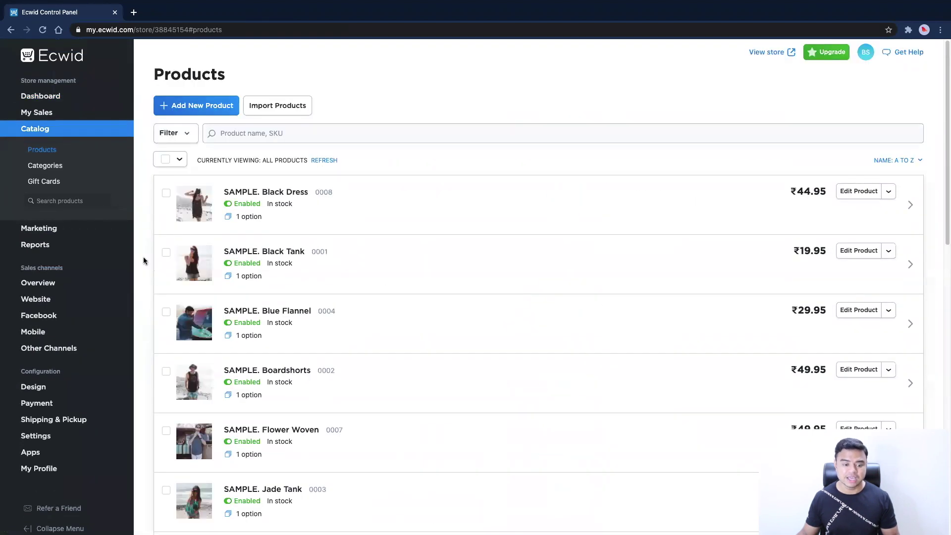
{"action": "scroll", "coordinate": [144, 261], "scroll_direction": "down", "scroll_amount": 10}
{"action": "scroll", "coordinate": [143, 261], "scroll_direction": "up", "scroll_amount": 10}
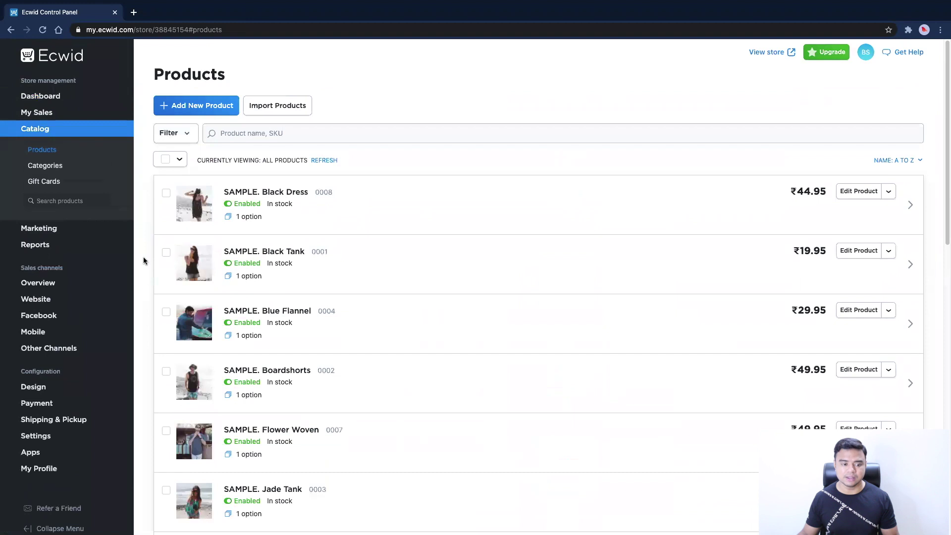
{"action": "left_click", "coordinate": [189, 115]}
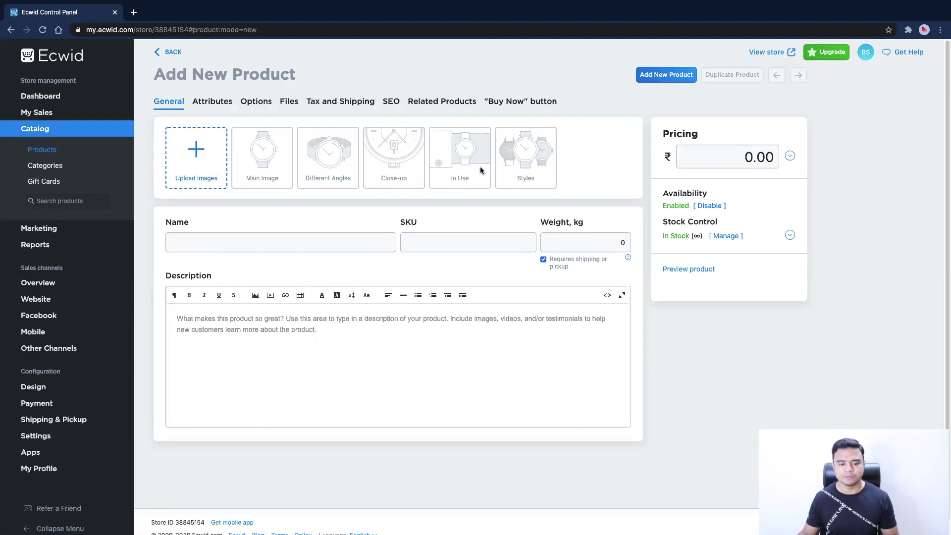
Examine the new product form's Name, SKU, Weight and Pricing fields, dismissing the Grammarly prompt without disabling it
{"action": "left_click", "coordinate": [305, 239]}
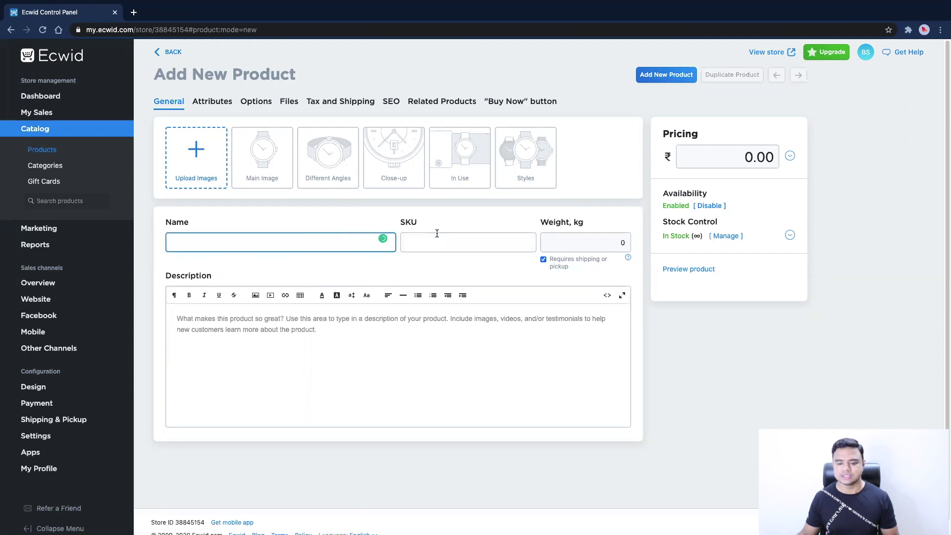
{"action": "left_click", "coordinate": [453, 238]}
{"action": "left_click", "coordinate": [552, 249]}
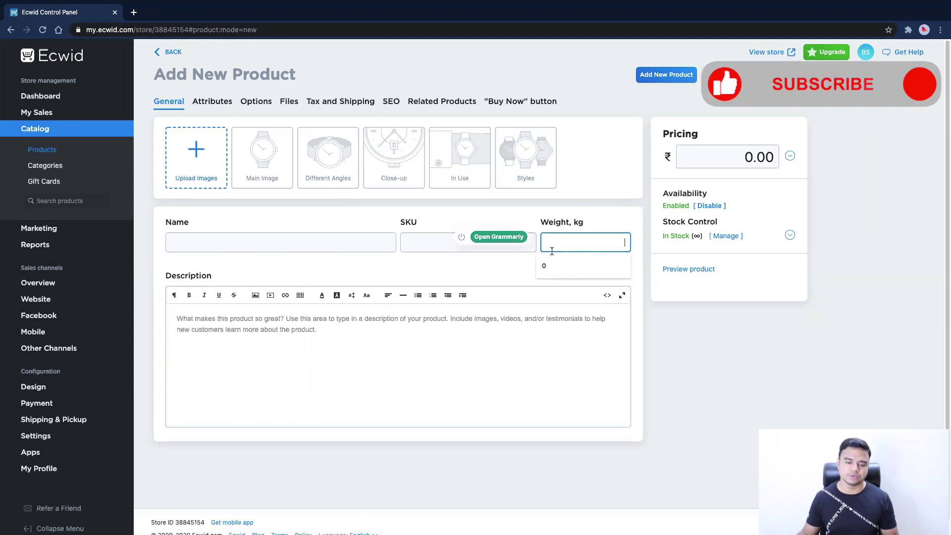
{"action": "left_click", "coordinate": [490, 268]}
{"action": "left_click", "coordinate": [456, 240]}
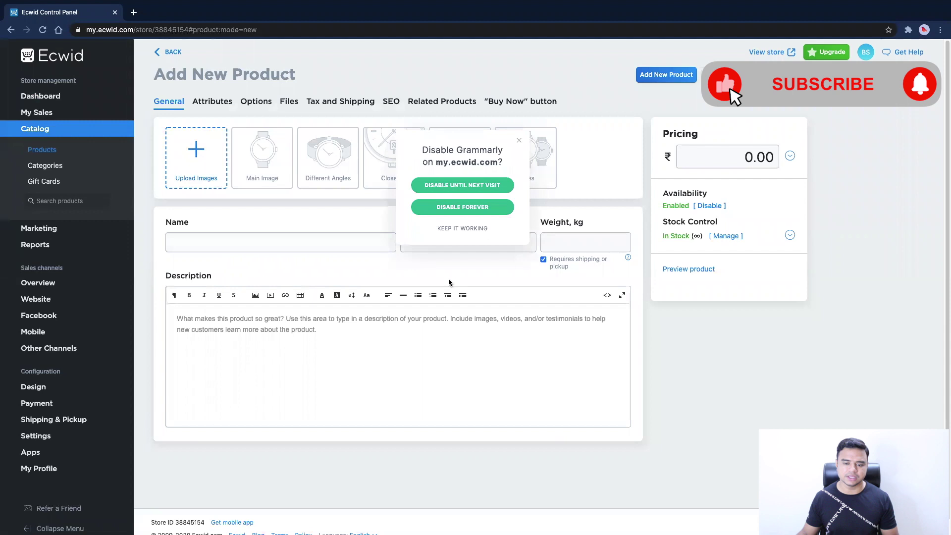
{"action": "left_click", "coordinate": [519, 140]}
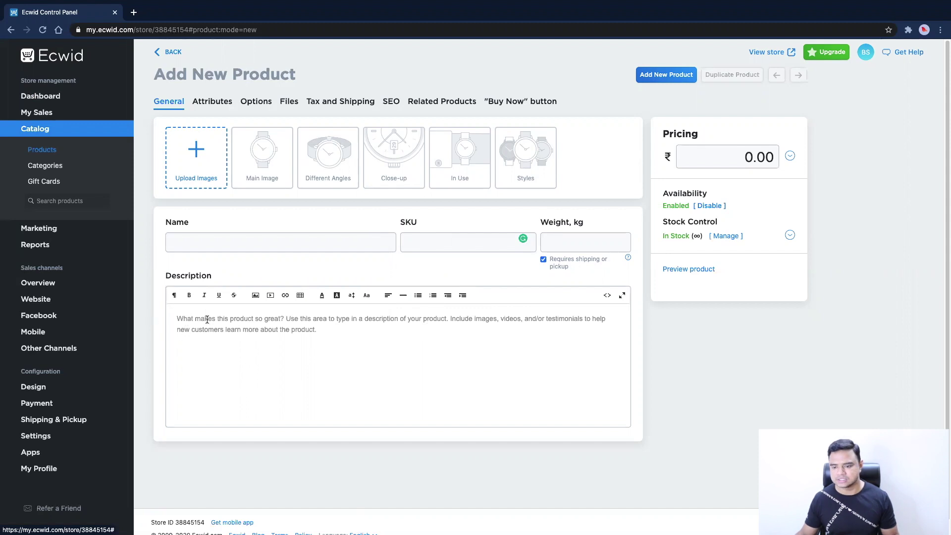
{"action": "left_click", "coordinate": [748, 158]}
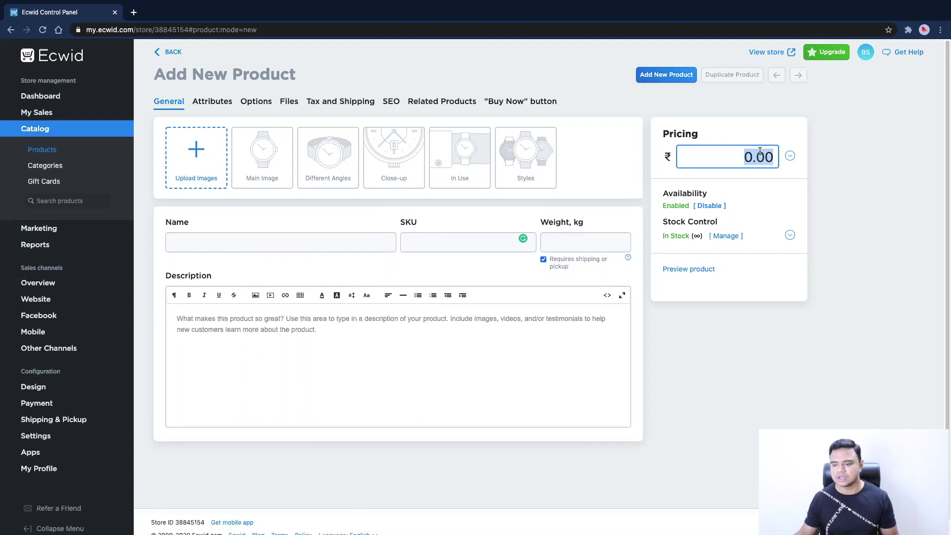
{"action": "left_click", "coordinate": [758, 187]}
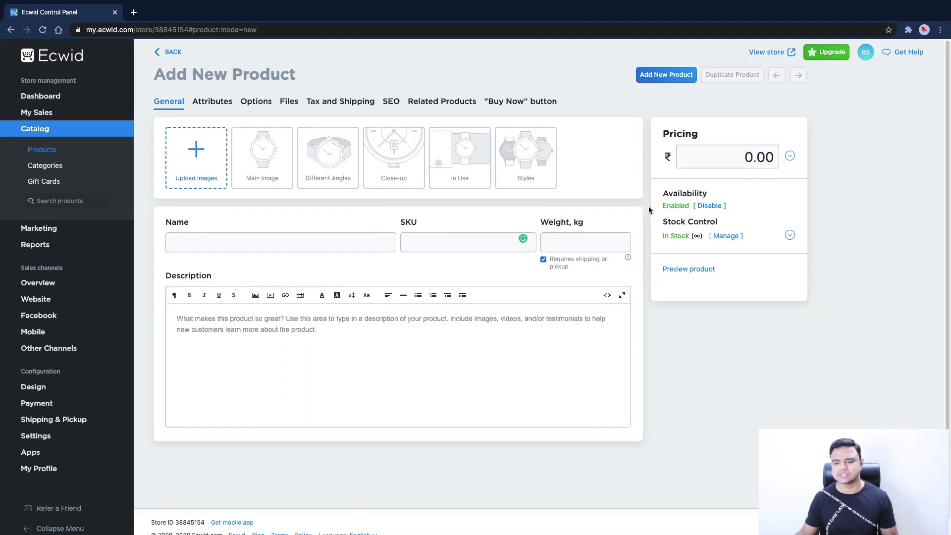
Try switching the new product's availability between disabled and enabled, leaving it enabled
{"action": "left_click", "coordinate": [709, 208]}
{"action": "left_click", "coordinate": [711, 210]}
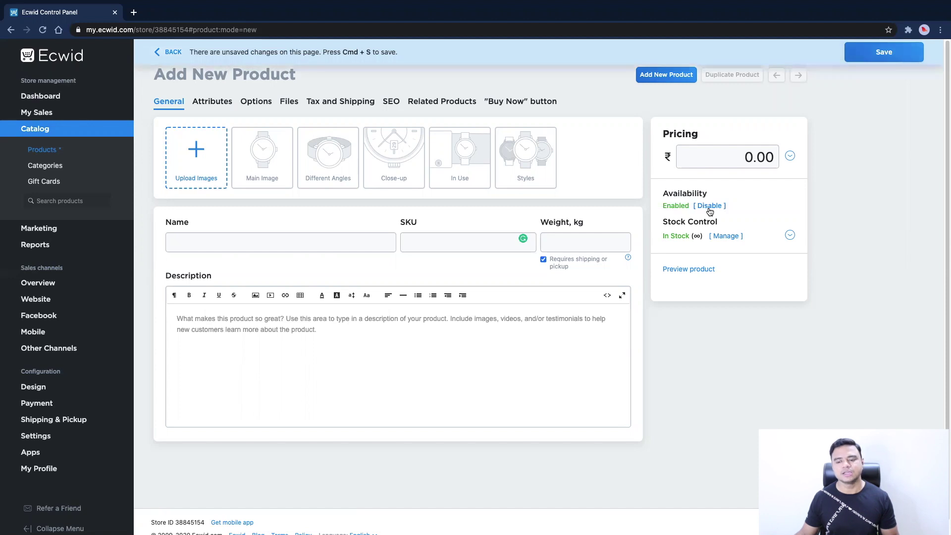
{"action": "left_click", "coordinate": [710, 209]}
{"action": "left_click", "coordinate": [710, 208]}
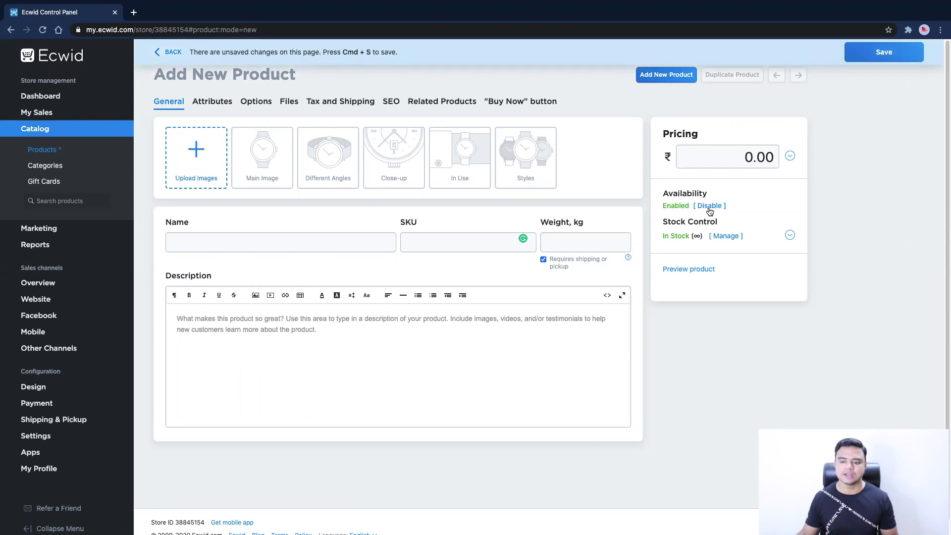
{"action": "left_click", "coordinate": [710, 209]}
{"action": "left_click", "coordinate": [709, 210]}
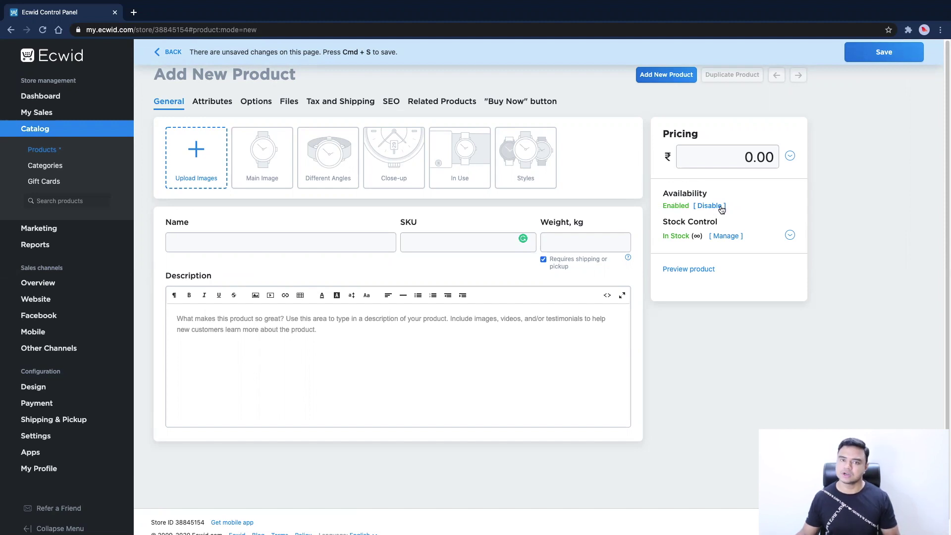
{"action": "left_click", "coordinate": [720, 207]}
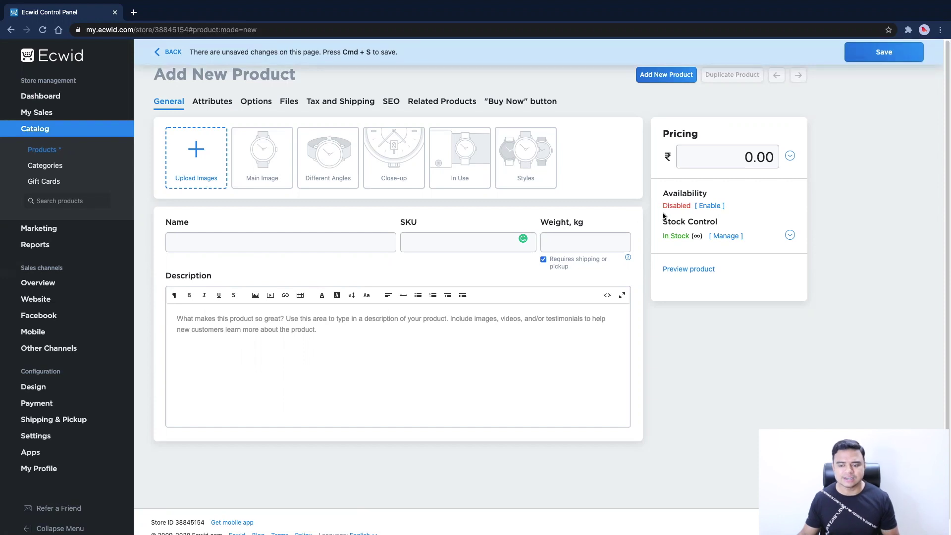
{"action": "left_click", "coordinate": [712, 207]}
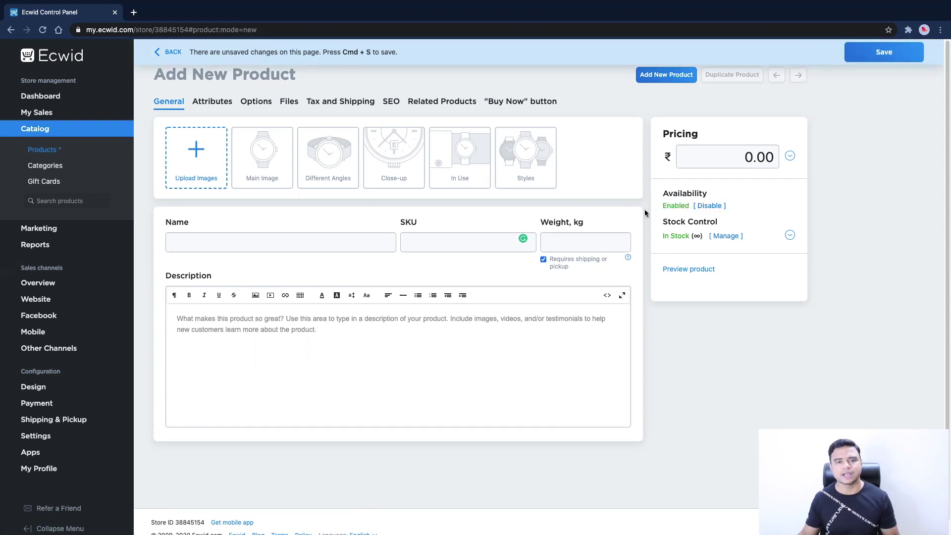
{"action": "scroll", "coordinate": [645, 213], "scroll_direction": "down", "scroll_amount": 1}
{"action": "scroll", "coordinate": [645, 213], "scroll_direction": "up", "scroll_amount": 1}
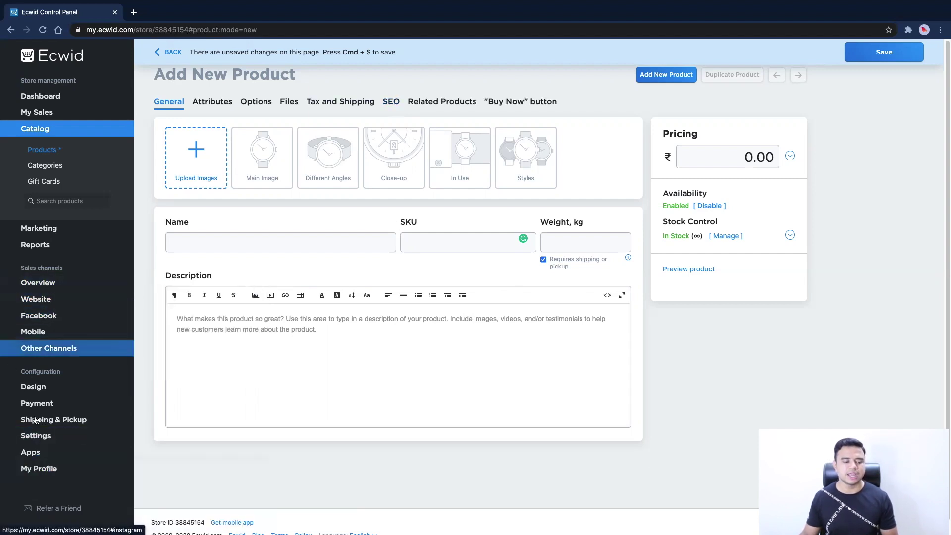
Leave the unsaved new product without saving and open the profile's Billing and Plans page
{"action": "mouse_move", "coordinate": [35, 475]}
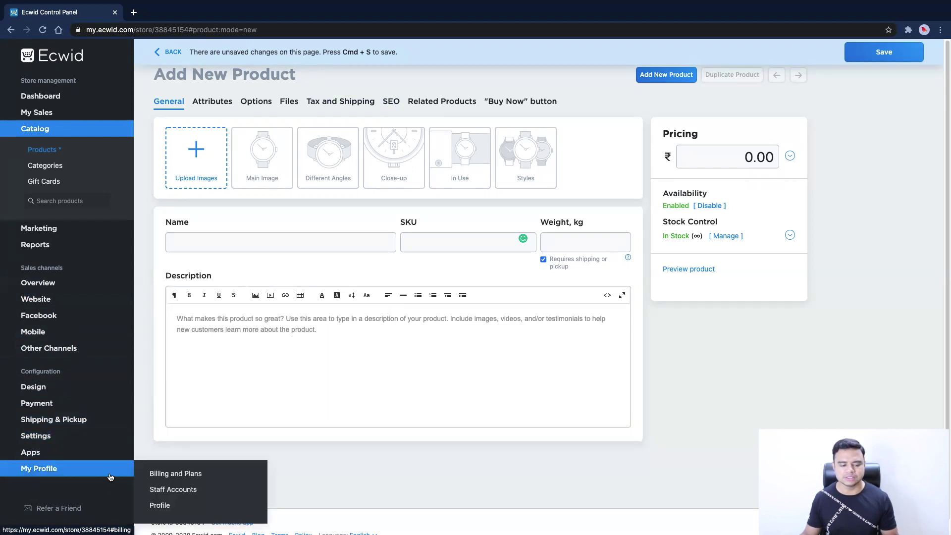
{"action": "left_click", "coordinate": [172, 476]}
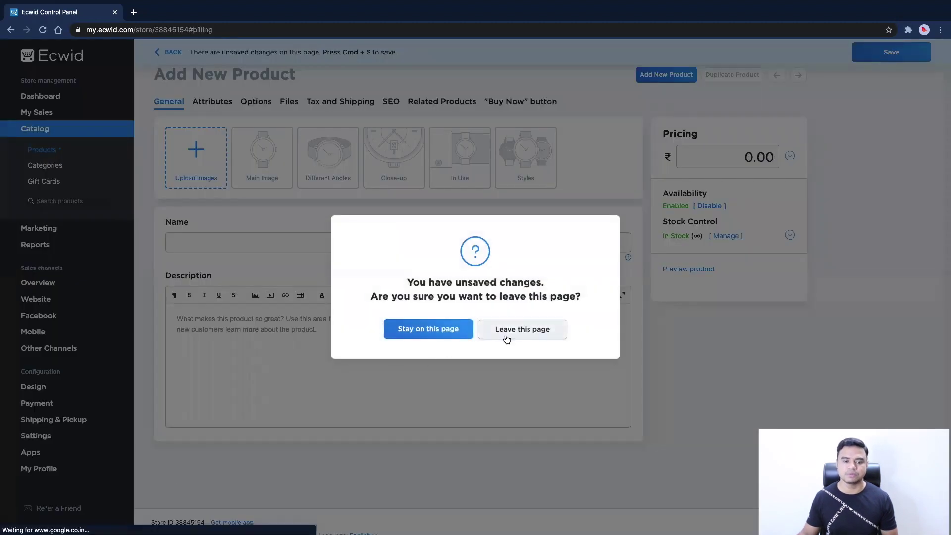
{"action": "left_click", "coordinate": [484, 331]}
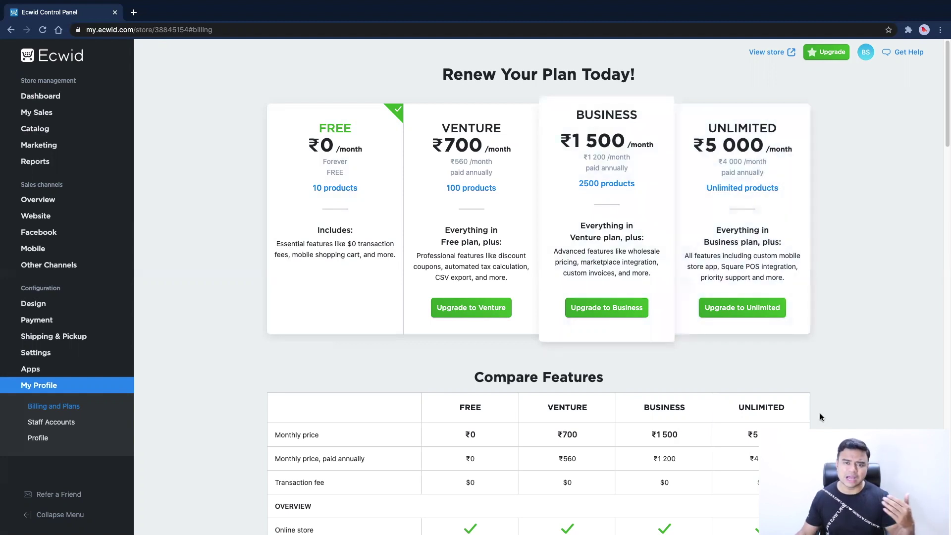
Compare the Free, Venture, Business and Unlimited plans by price and by their Overview, Promote and Mobile features
{"action": "scroll", "coordinate": [820, 416], "scroll_direction": "down", "scroll_amount": 3}
{"action": "scroll", "coordinate": [815, 416], "scroll_direction": "down", "scroll_amount": 2}
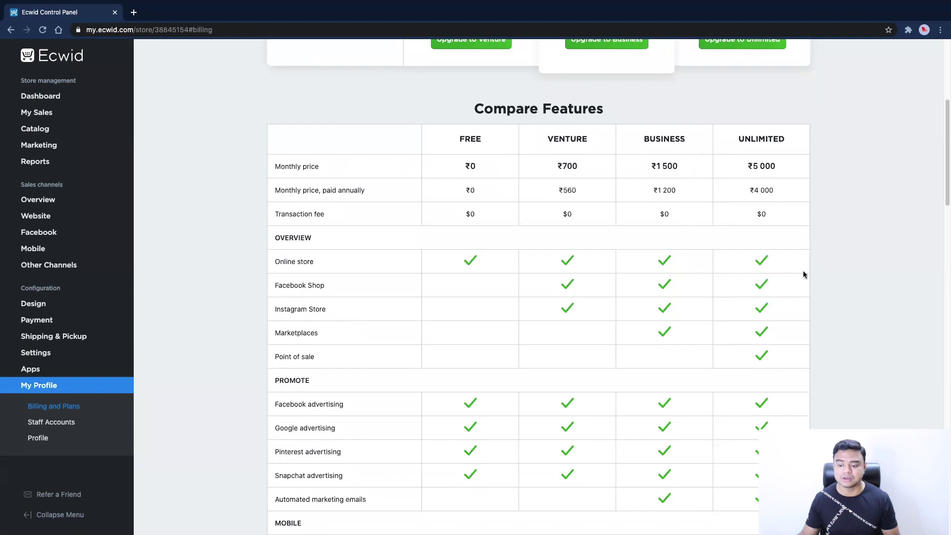
{"action": "scroll", "coordinate": [817, 313], "scroll_direction": "down", "scroll_amount": 3}
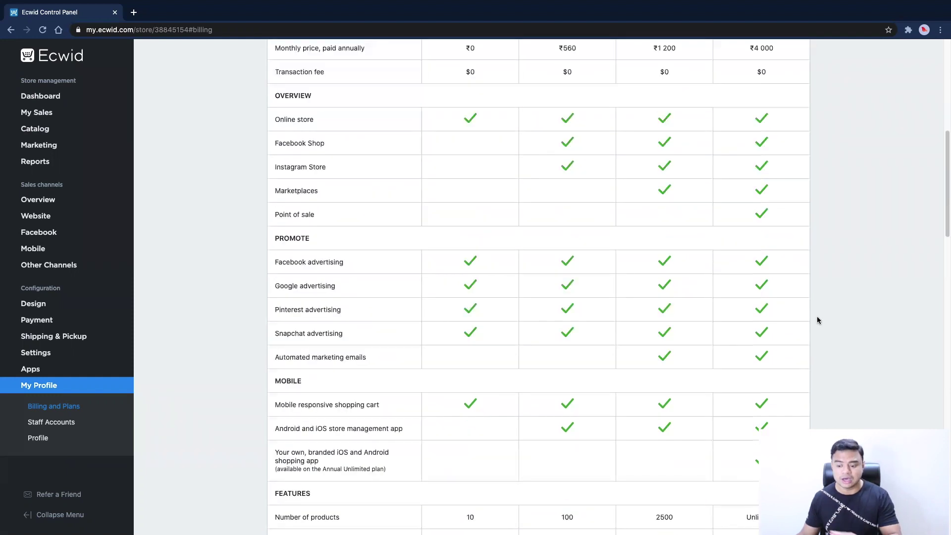
{"action": "scroll", "coordinate": [818, 321], "scroll_direction": "down", "scroll_amount": 3}
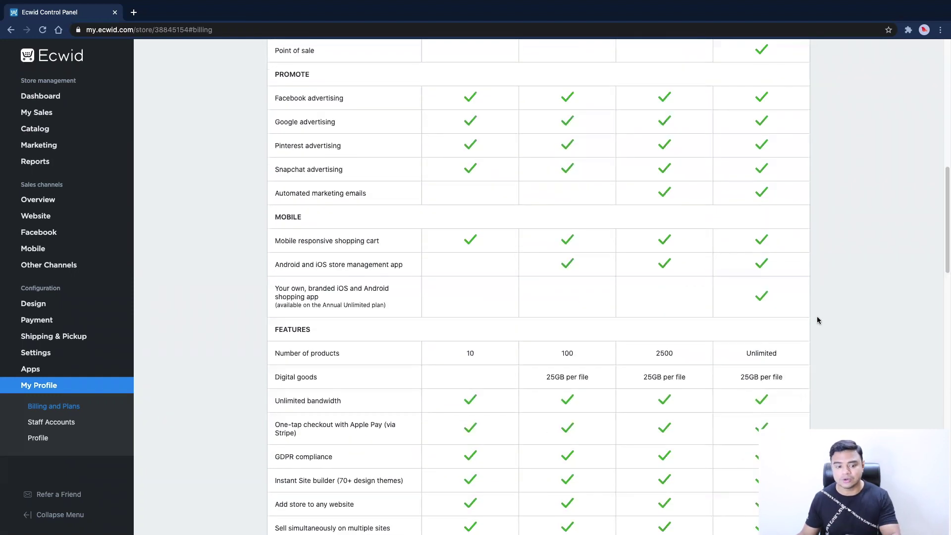
{"action": "scroll", "coordinate": [818, 318], "scroll_direction": "up", "scroll_amount": 1}
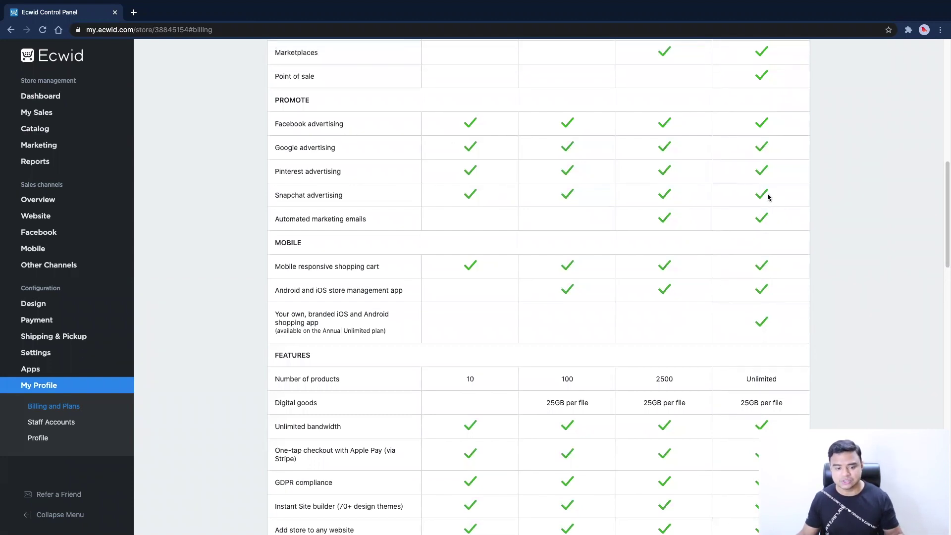
{"action": "scroll", "coordinate": [831, 281], "scroll_direction": "down", "scroll_amount": 1}
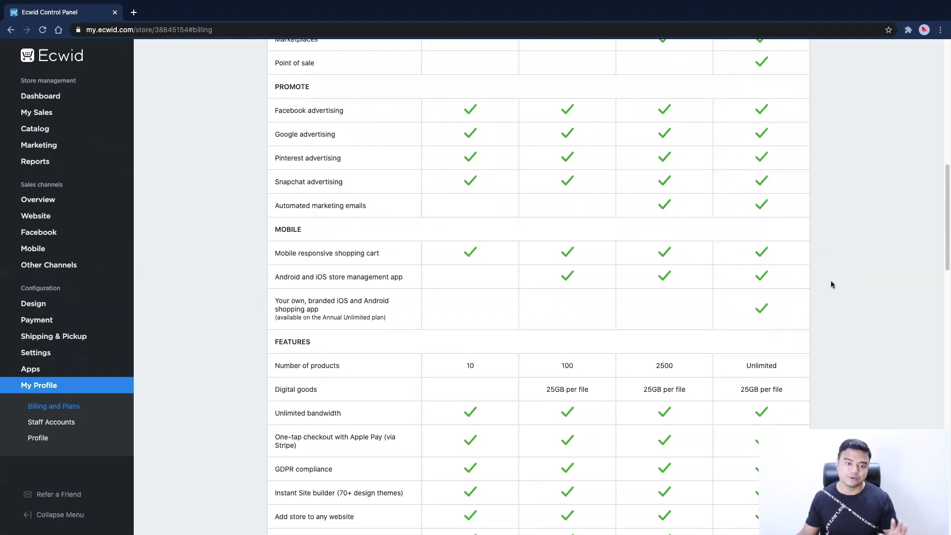
{"action": "scroll", "coordinate": [831, 280], "scroll_direction": "up", "scroll_amount": 1}
{"action": "scroll", "coordinate": [831, 285], "scroll_direction": "up", "scroll_amount": 2}
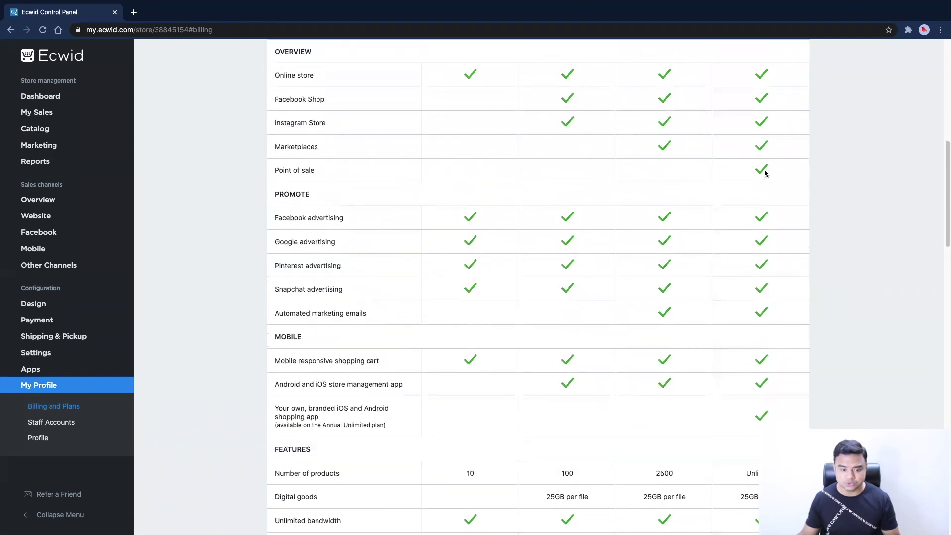
{"action": "scroll", "coordinate": [765, 173], "scroll_direction": "up", "scroll_amount": 1}
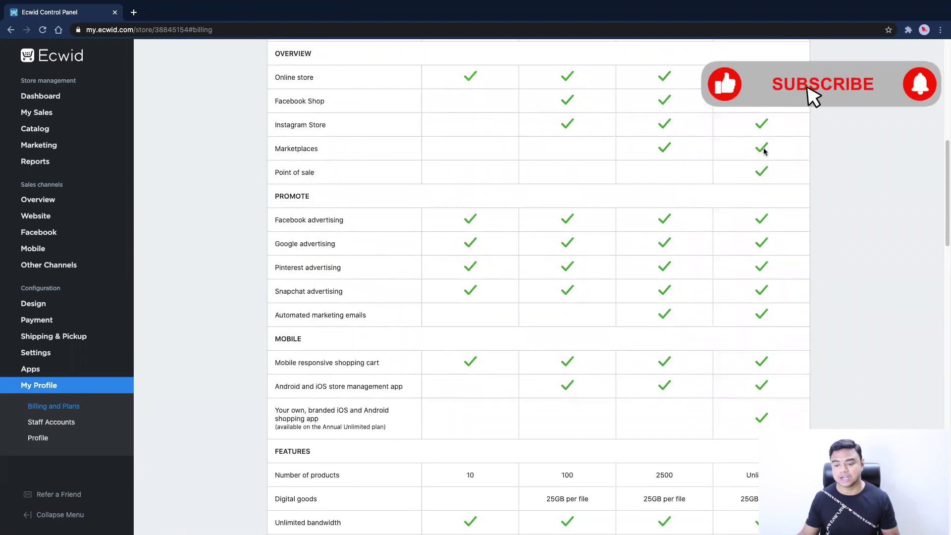
Review the plans' remaining Features, Support and Platforms comparisons, and return to the plan price overview
{"action": "scroll", "coordinate": [773, 310], "scroll_direction": "down", "scroll_amount": 3}
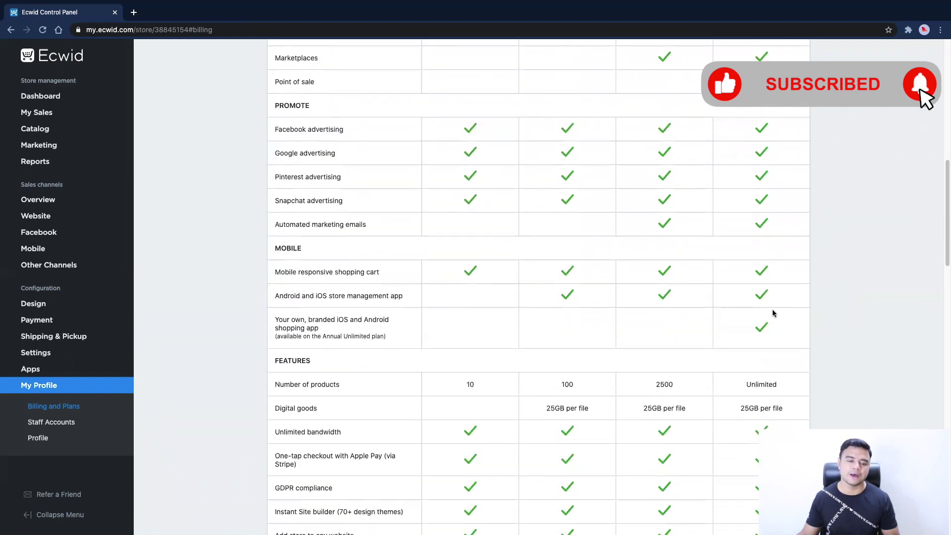
{"action": "scroll", "coordinate": [773, 313], "scroll_direction": "down", "scroll_amount": 7}
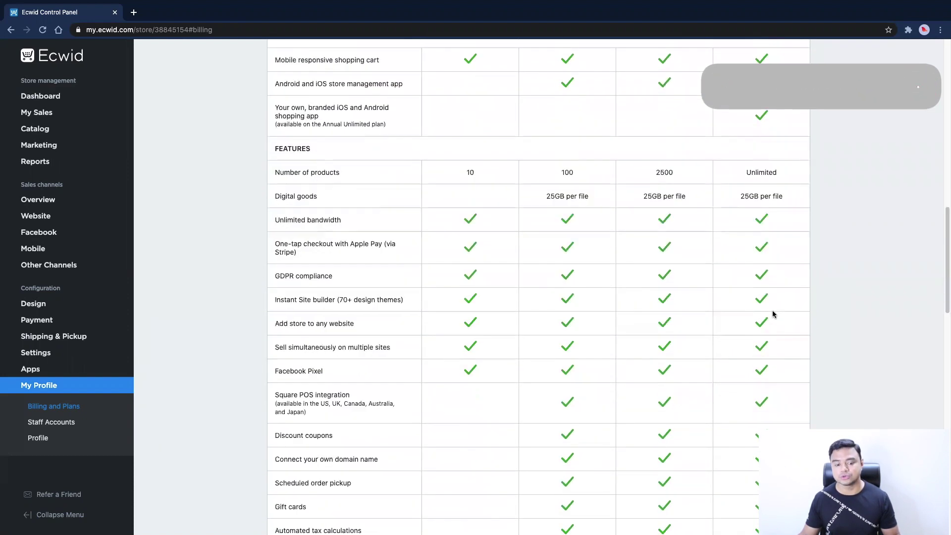
{"action": "scroll", "coordinate": [773, 314], "scroll_direction": "down", "scroll_amount": 20}
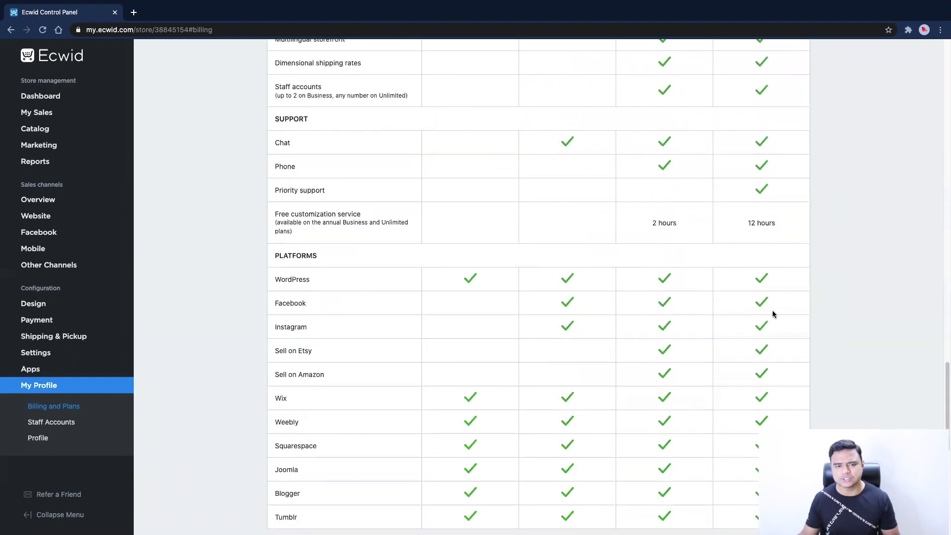
{"action": "scroll", "coordinate": [773, 314], "scroll_direction": "down", "scroll_amount": 9}
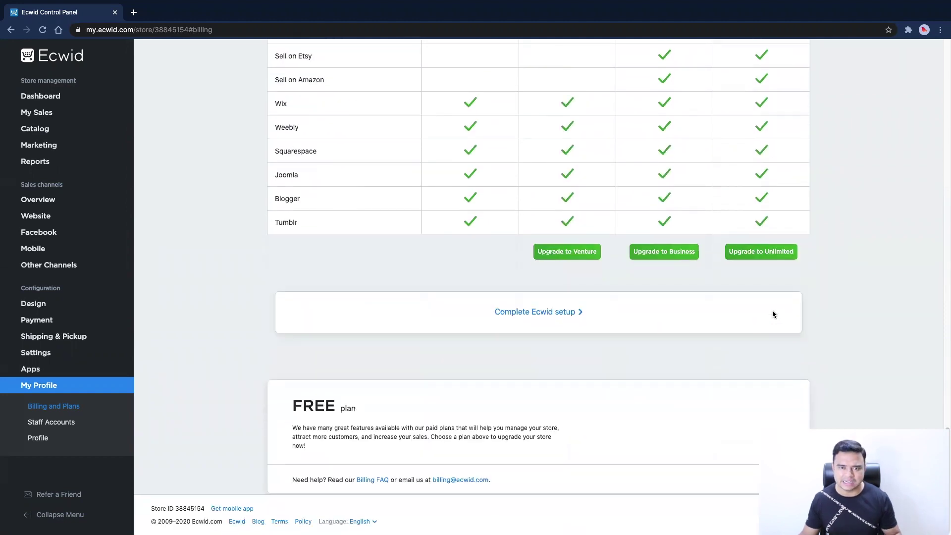
{"action": "scroll", "coordinate": [773, 313], "scroll_direction": "up", "scroll_amount": 20}
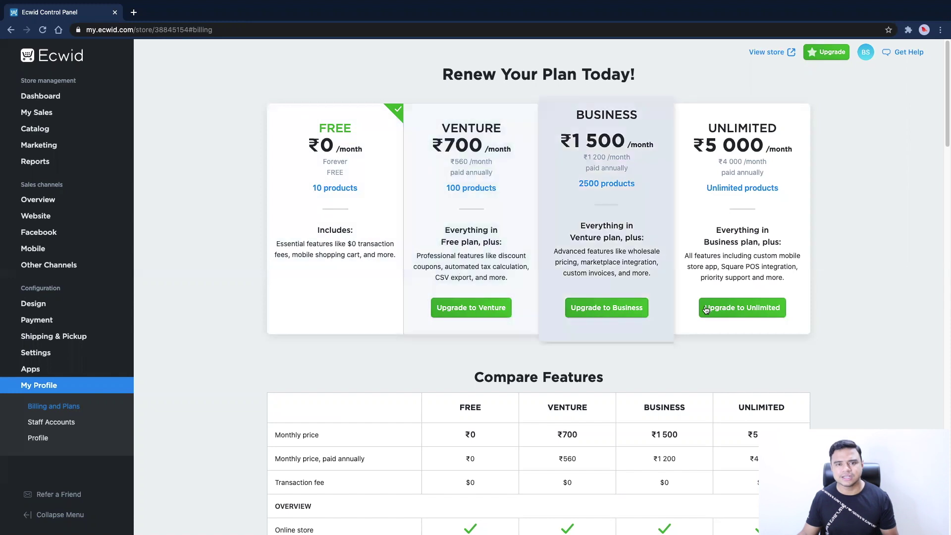
{"action": "scroll", "coordinate": [837, 385], "scroll_direction": "down", "scroll_amount": 1}
{"action": "scroll", "coordinate": [839, 387], "scroll_direction": "up", "scroll_amount": 1}
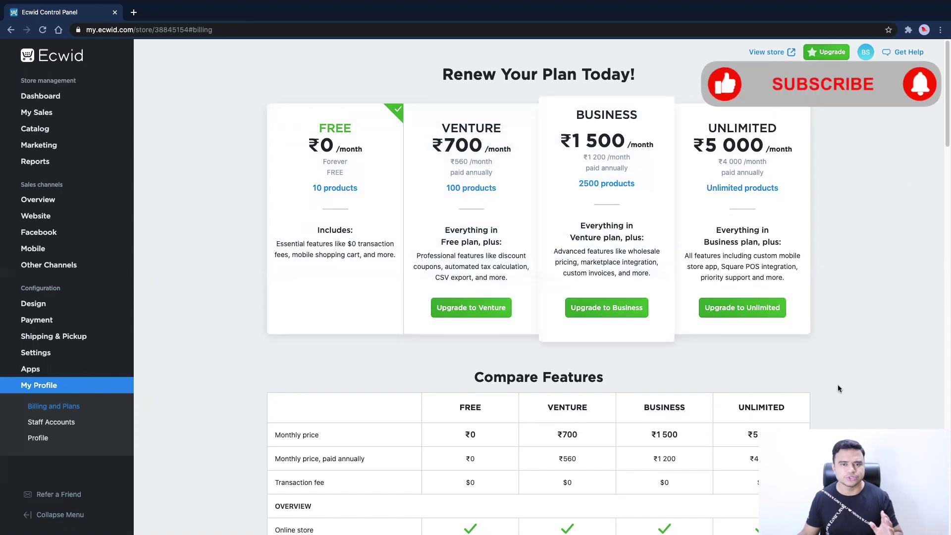